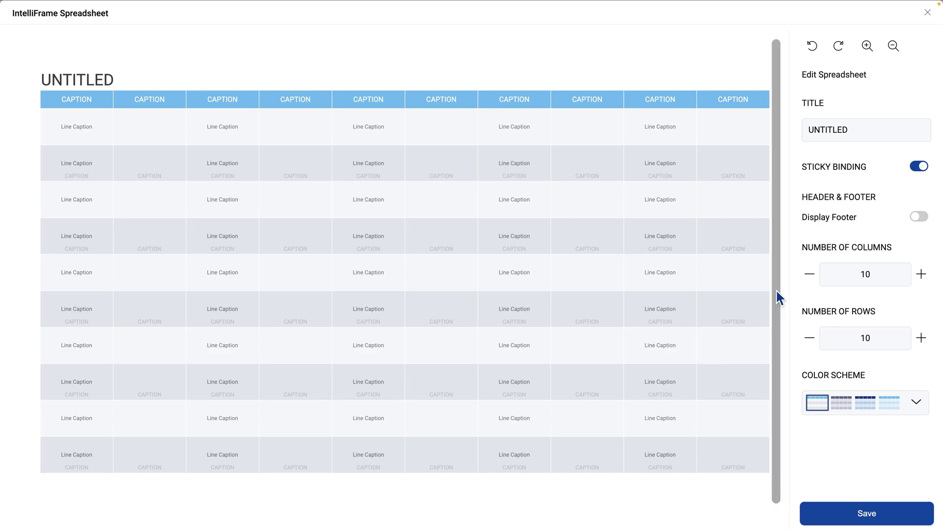
Change the spreadsheet's title to Kanban Board.
double_click(842, 132)
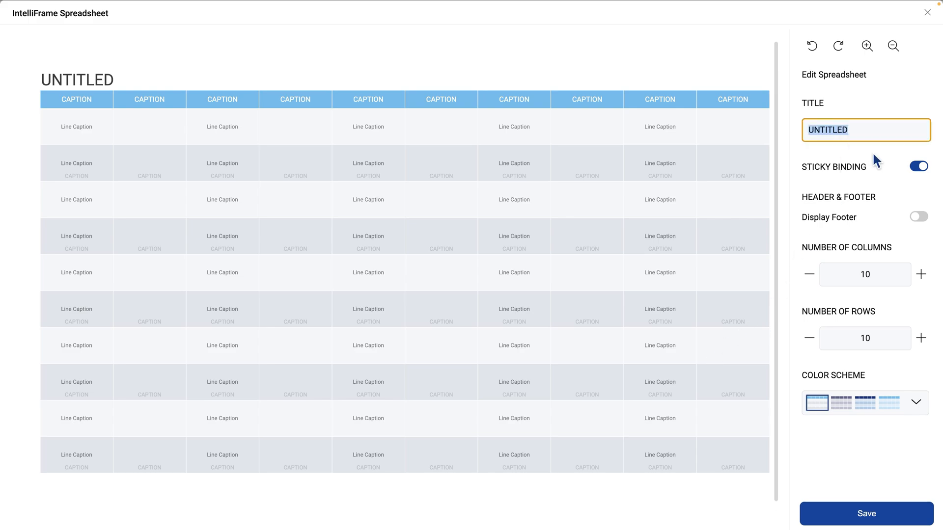
key(BackSpace)
text(Kanban )
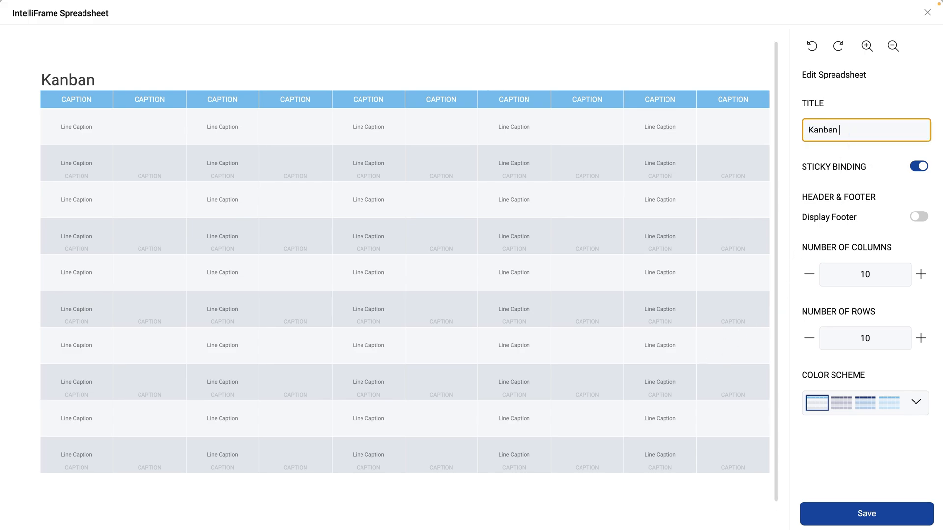
text(Board)
Turn off sticky binding and enable the footer display for the spreadsheet.
click(918, 170)
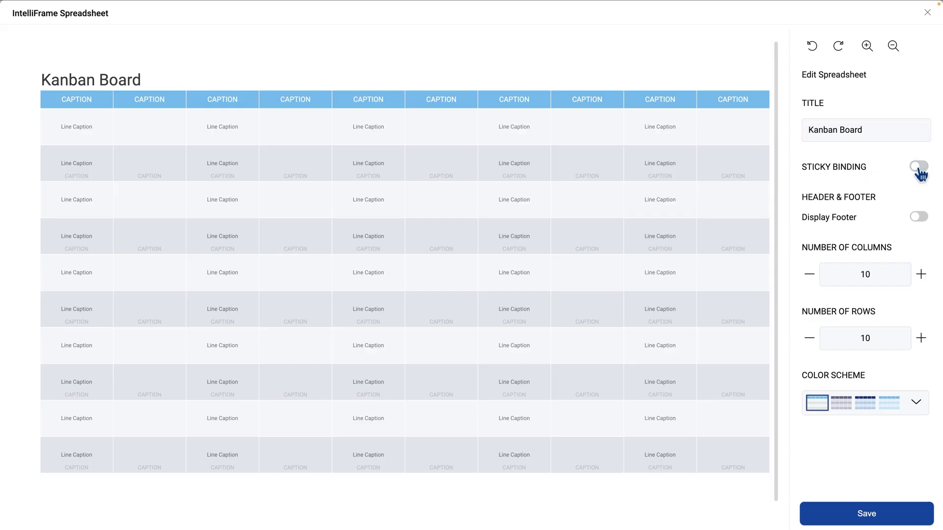
click(919, 218)
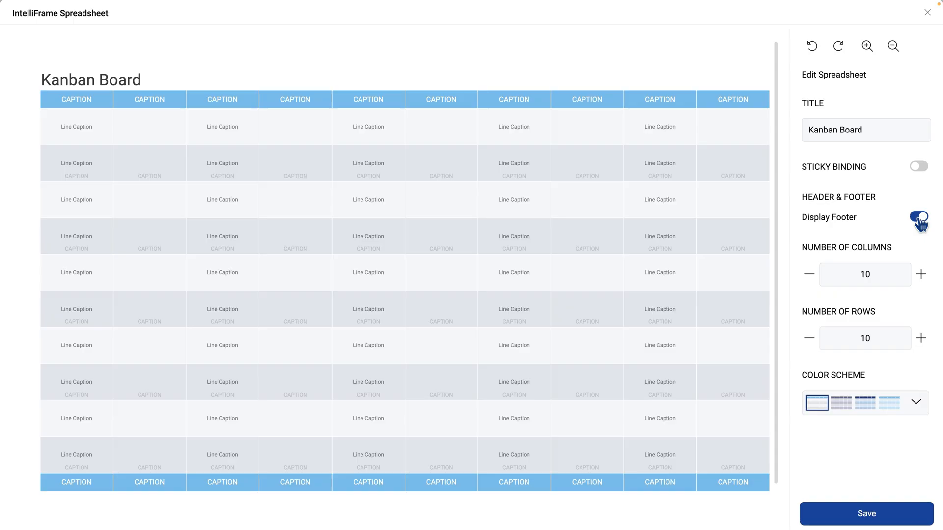
Reduce the spreadsheet to 5 columns and 6 rows.
click(810, 275)
click(811, 276)
click(810, 275)
click(811, 275)
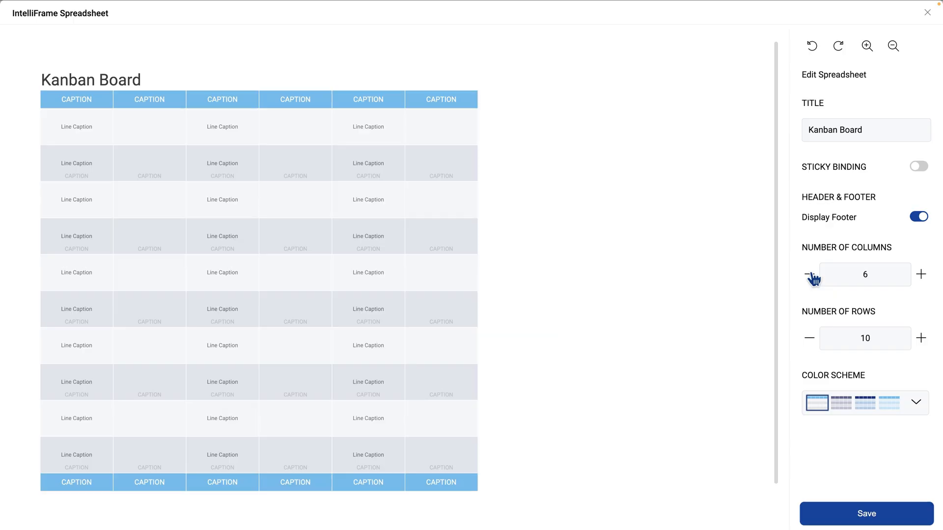
click(811, 275)
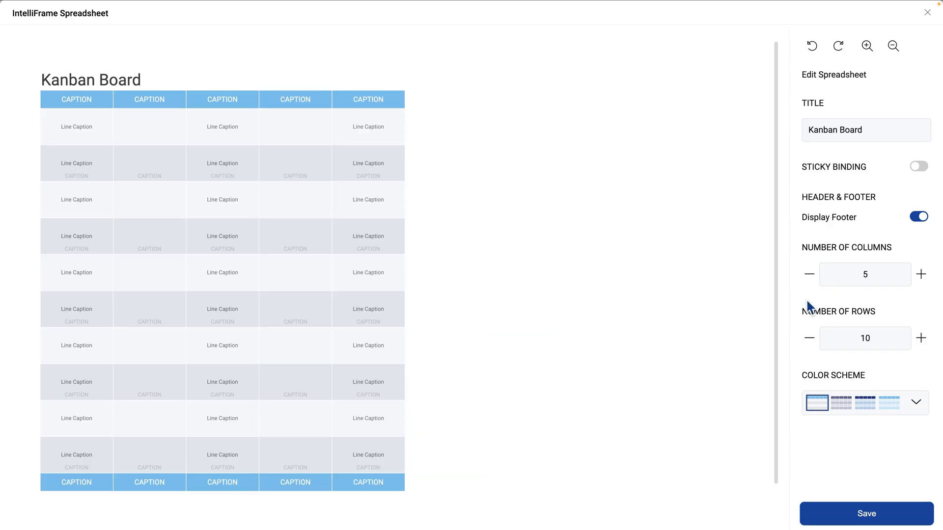
click(809, 339)
click(809, 339)
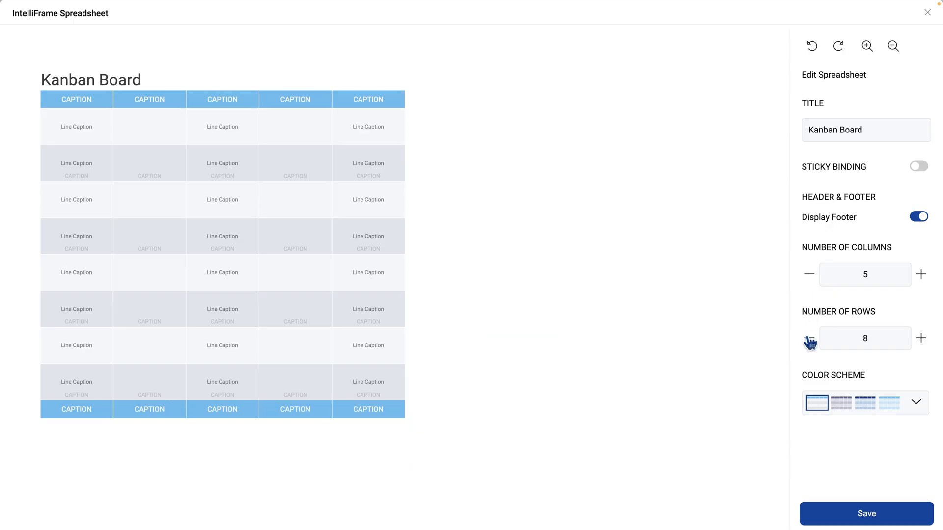
click(809, 339)
click(809, 339)
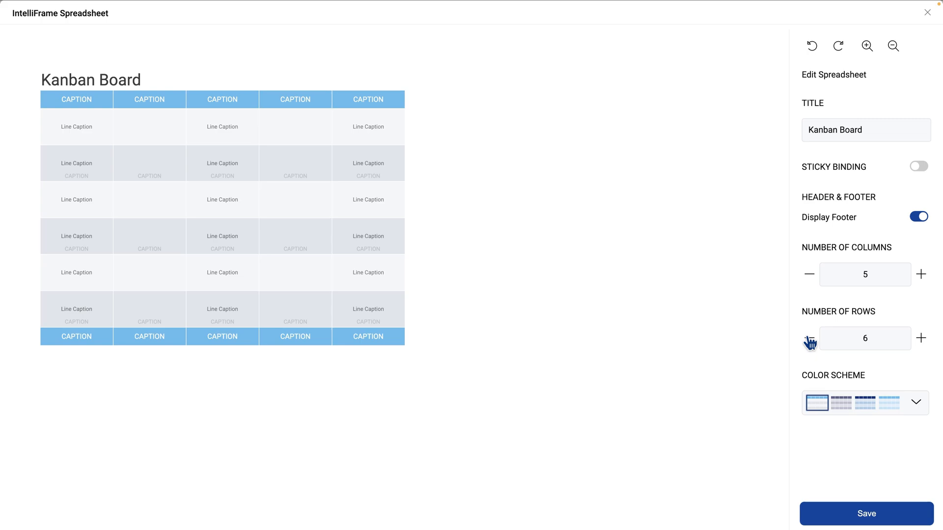
Apply the color scheme with a dark blue header and alternating white and grey-blue rows.
click(915, 406)
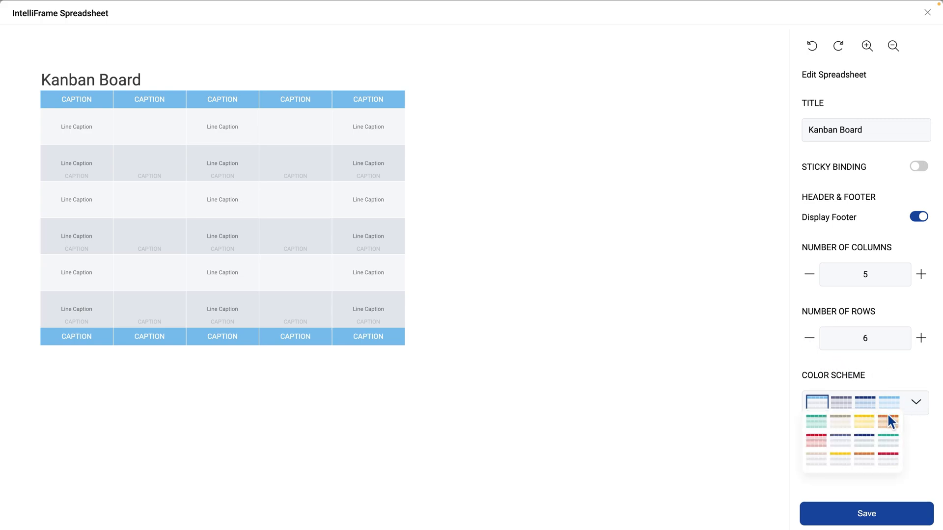
click(872, 443)
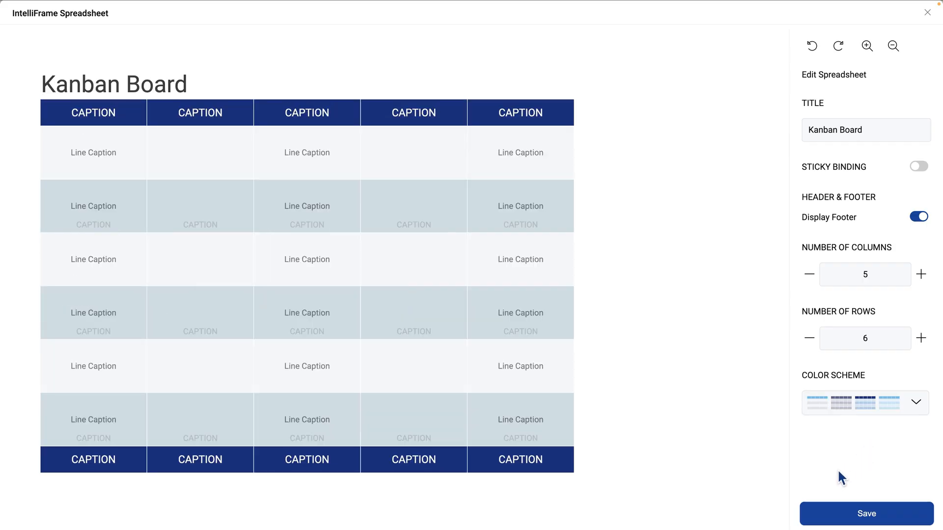
Set up the first column with the caption Backlog, a light blue header and a width of 3 stickies.
click(126, 119)
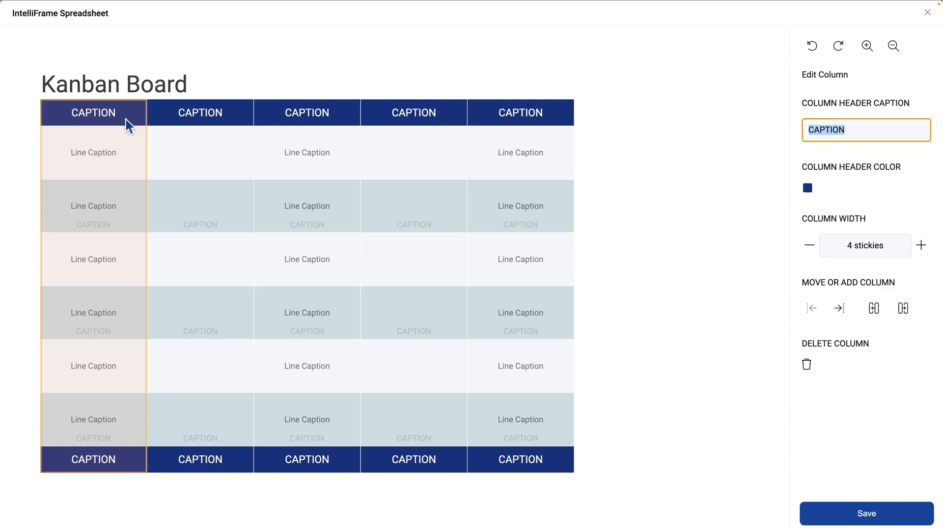
text(Backlog)
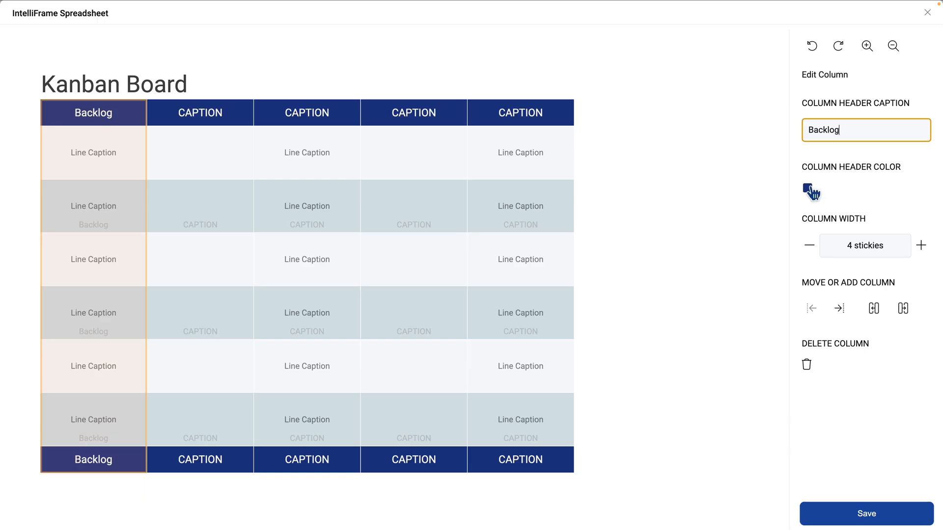
click(811, 192)
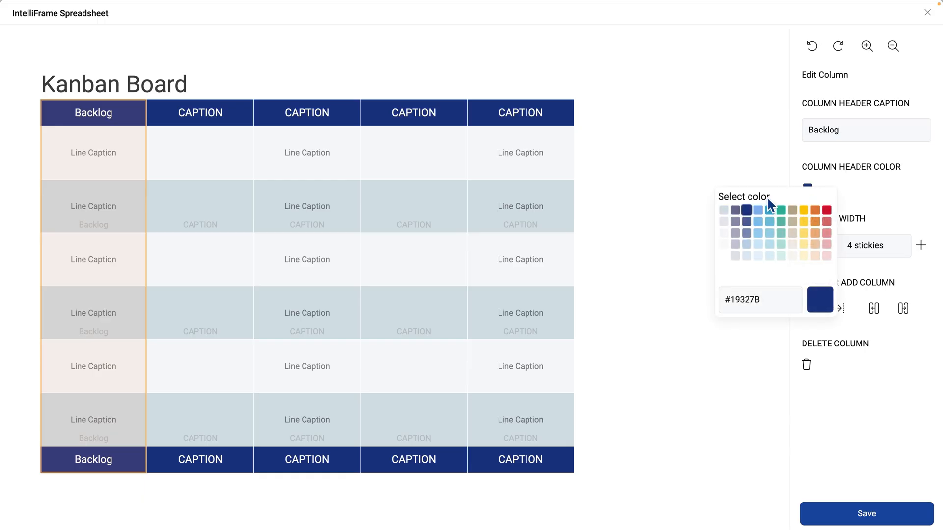
click(760, 211)
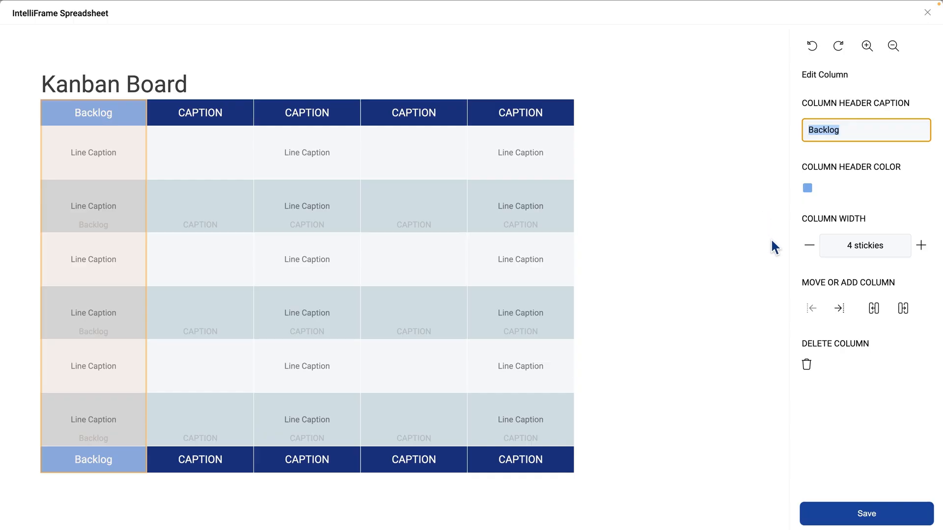
click(810, 247)
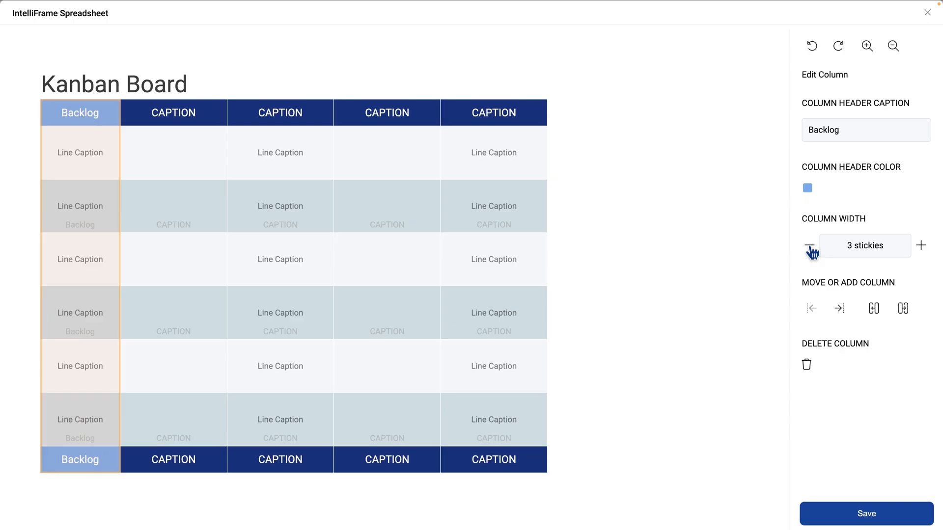
Caption the first row with a team member's name and color the row pale blue.
click(530, 167)
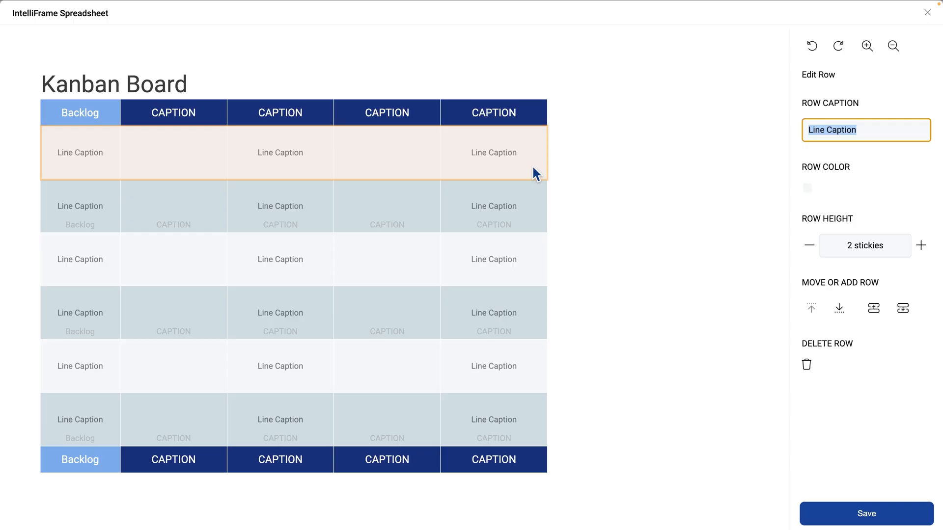
text(Lukas)
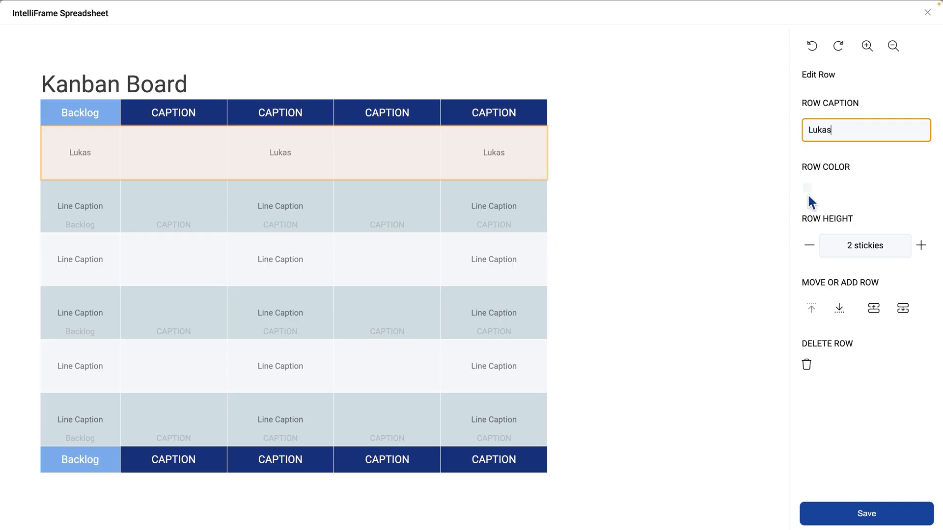
click(808, 193)
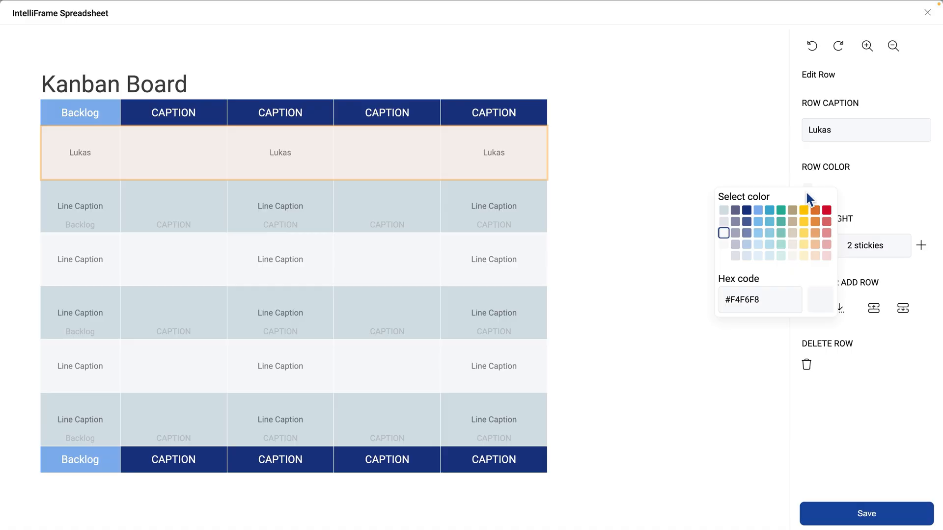
click(758, 256)
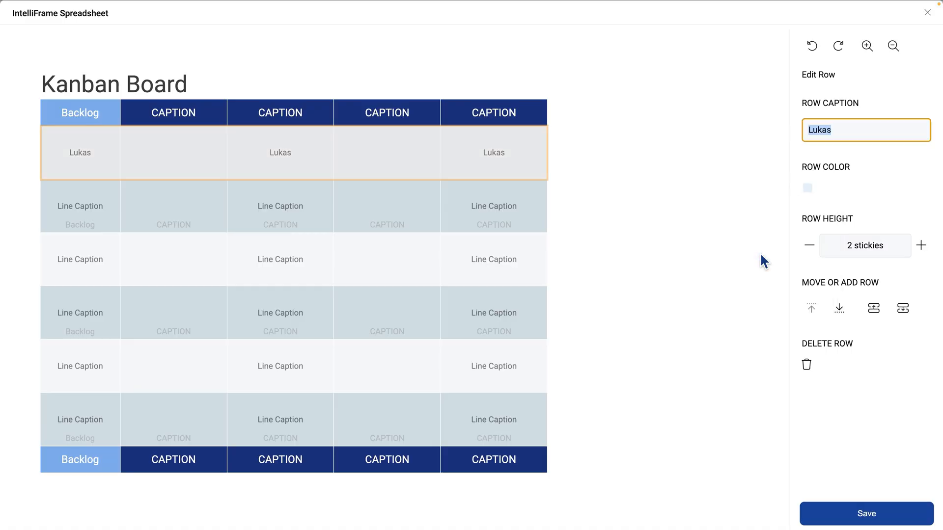
click(762, 261)
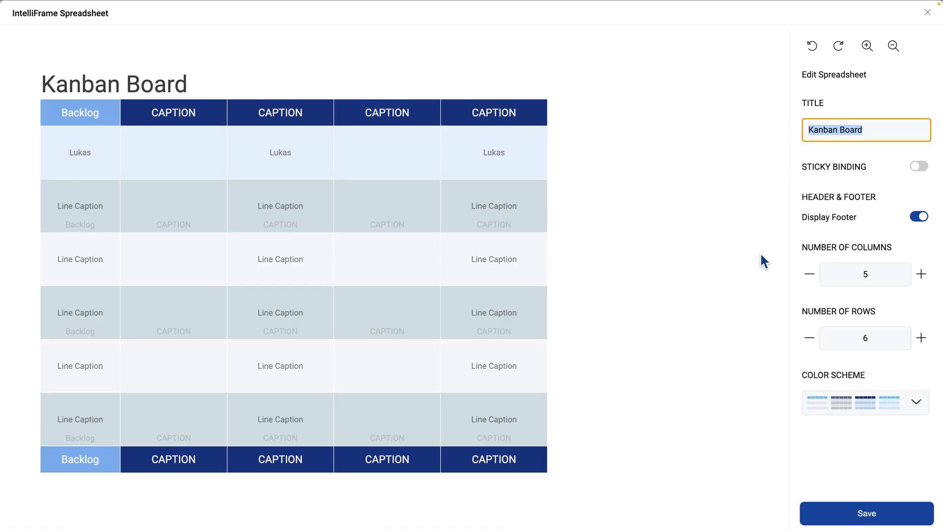
Caption the remaining four columns To Do, In Progress 🚀🚀, In Testing and Done, in that order.
click(198, 112)
text(To Do)
click(305, 118)
text(In Progress 🚀🚀)
click(378, 115)
text(In Testing)
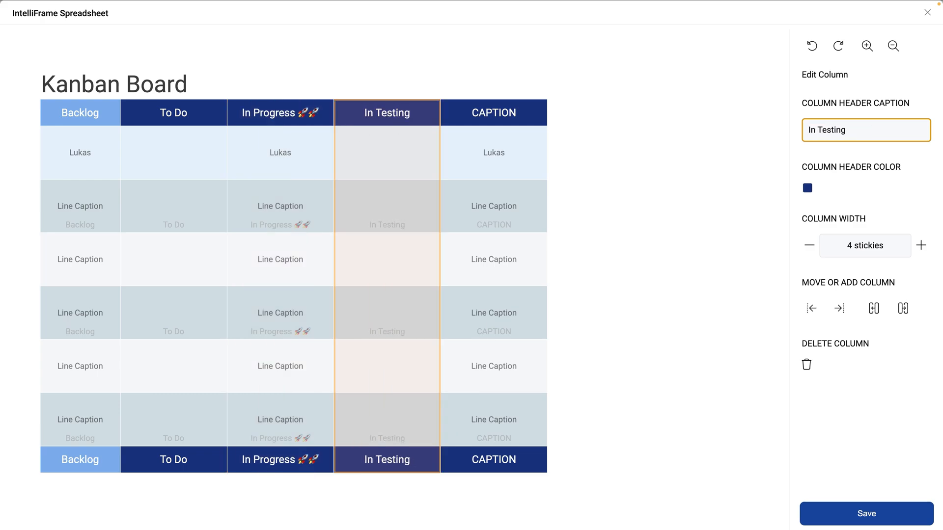
click(494, 112)
text(Done)
Caption the second through sixth rows with the names of the other team members.
click(415, 217)
text(Heiko)
click(412, 270)
text(Sonja)
click(412, 314)
text(David)
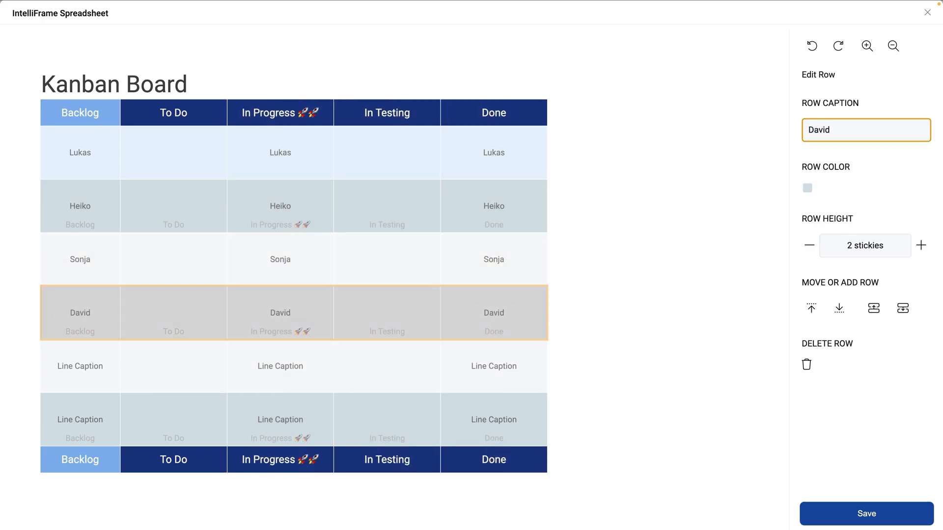
click(412, 366)
text(Klaus)
click(412, 417)
text(Harry)
Color the third and fifth rows pale blue to match the first row.
click(411, 260)
click(806, 189)
click(758, 256)
click(412, 366)
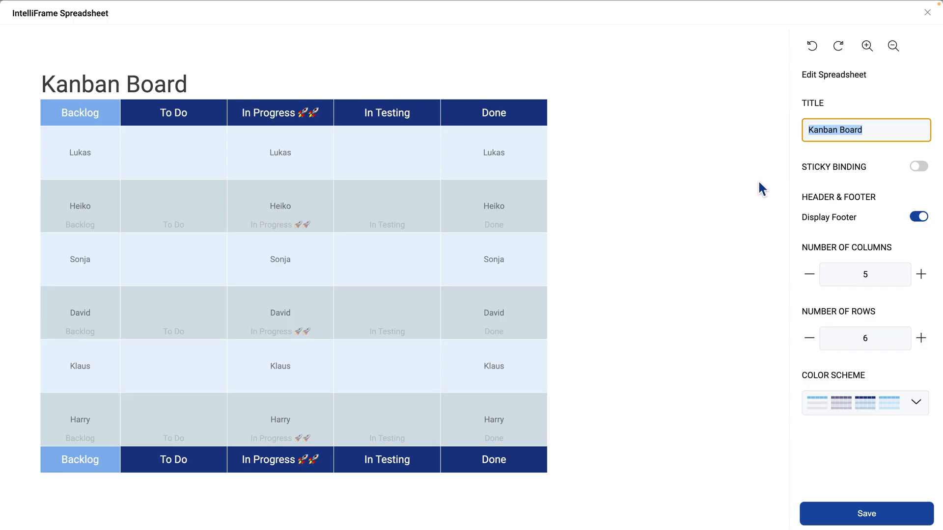
Save the Kanban Board spreadsheet and place it on the Project X board.
click(886, 511)
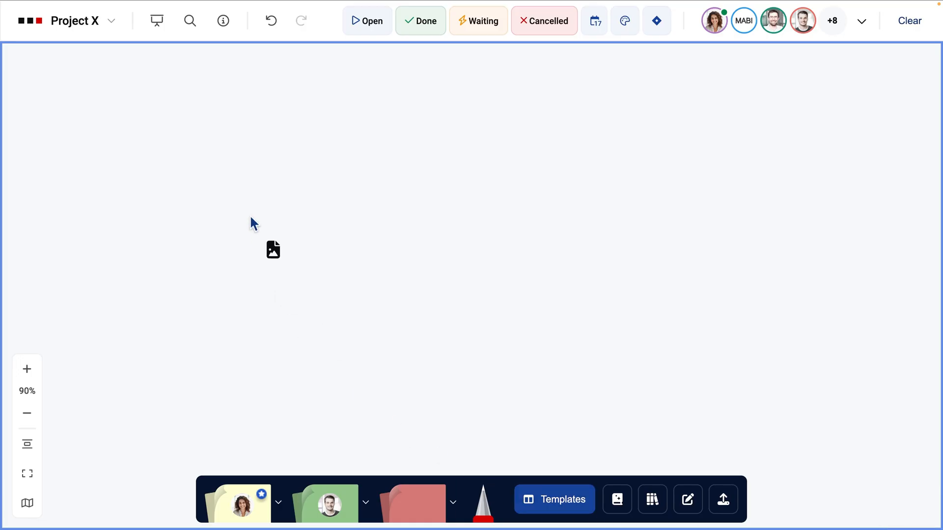
click(234, 91)
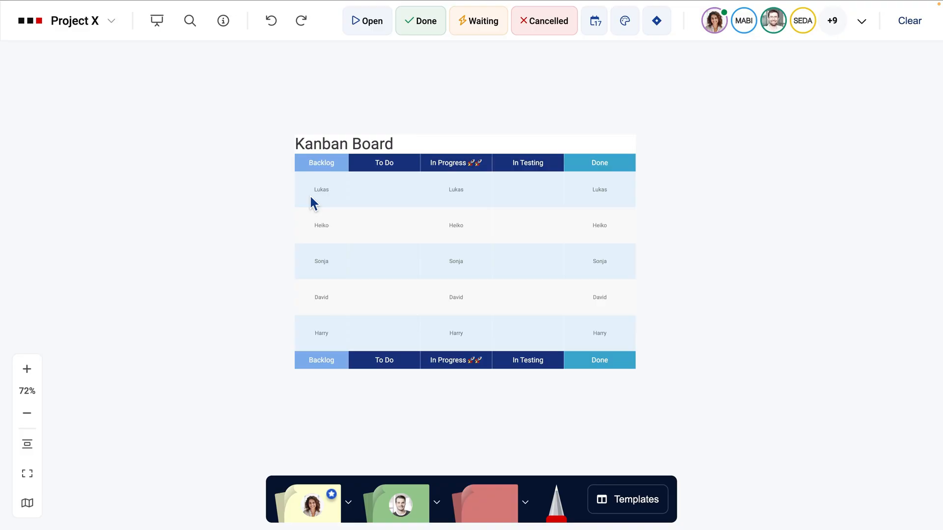
Fill the cells of the Kanban Board with the prepared sticky notes.
right_click(309, 193)
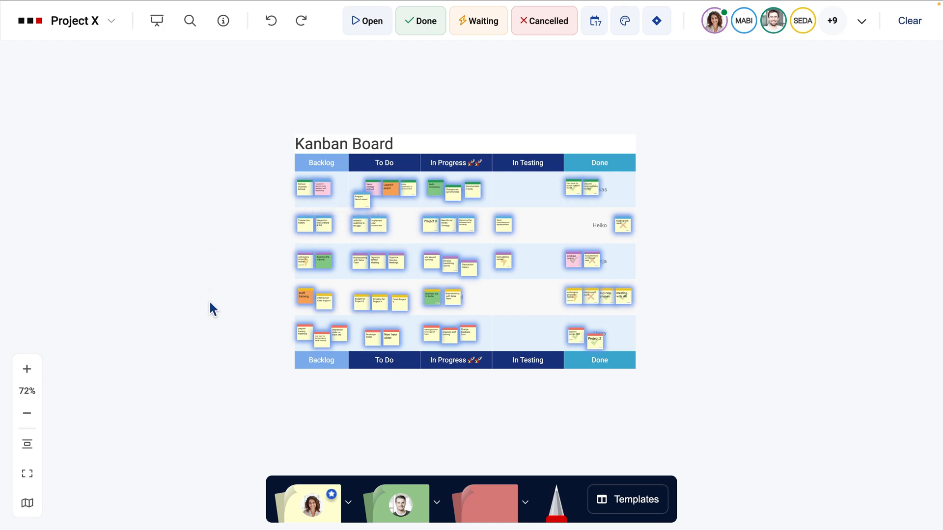
Switch to template editing and move the Kanban Board with its stickies further left on the canvas.
click(639, 500)
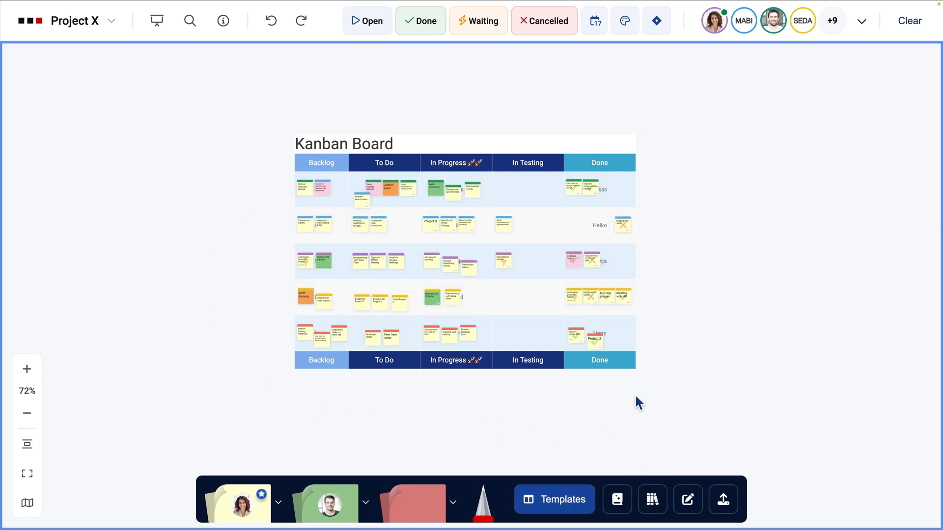
click(628, 368)
drag(627, 368, 558, 371)
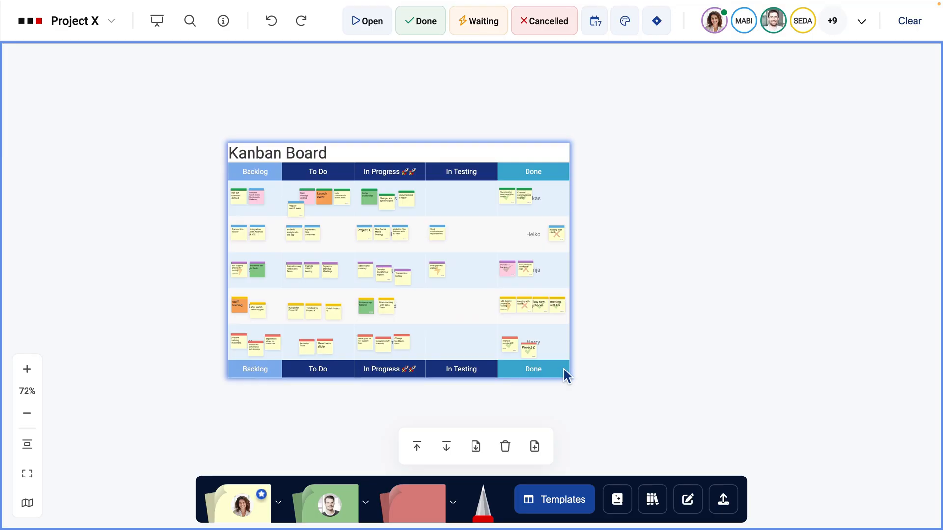
Insert a row below the Kanban Board's third row, caption it with a team member's name, and save the spreadsheet.
click(622, 494)
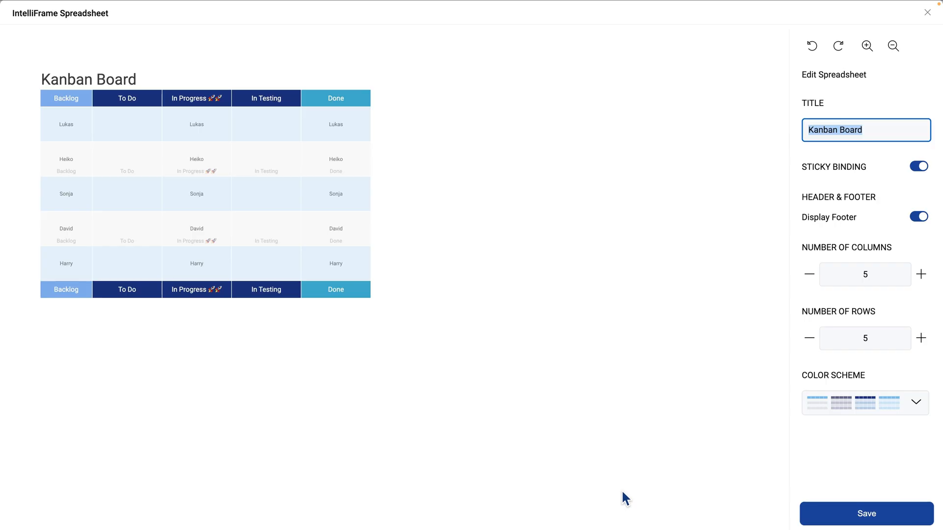
click(366, 199)
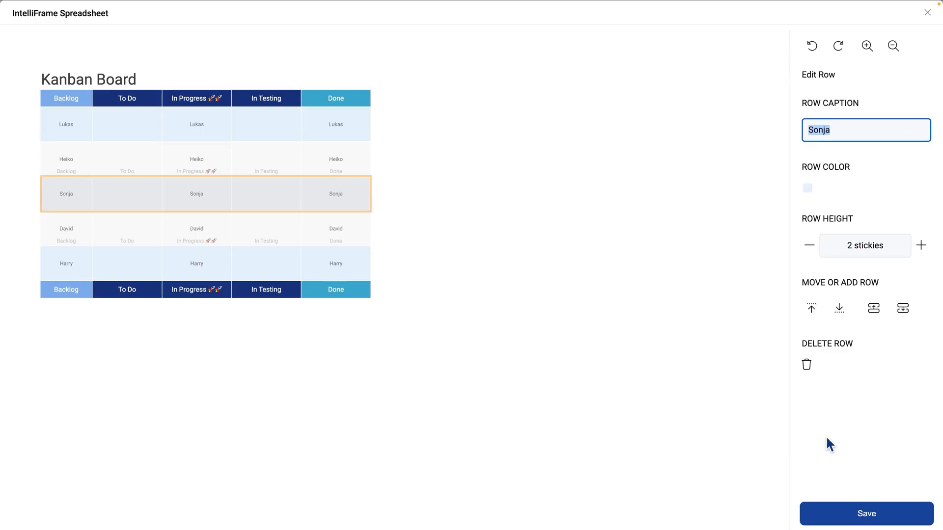
click(902, 314)
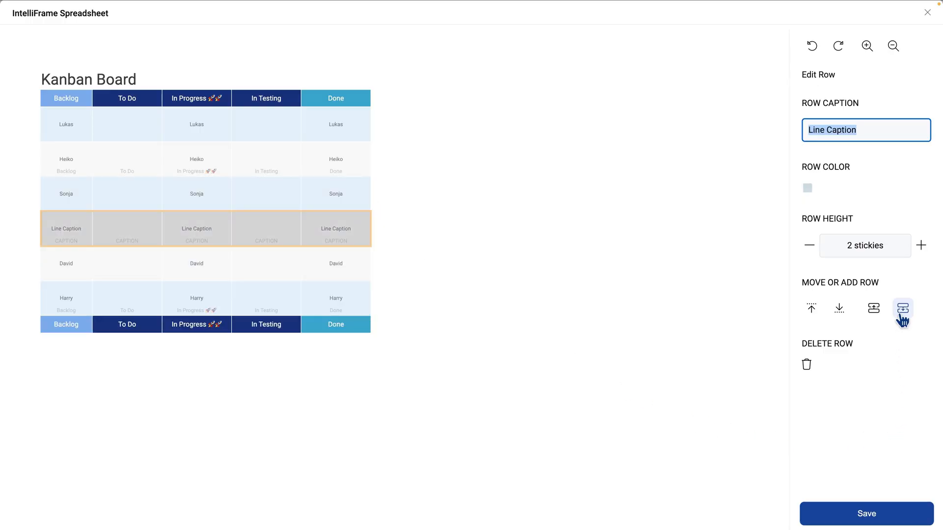
text(Klaus)
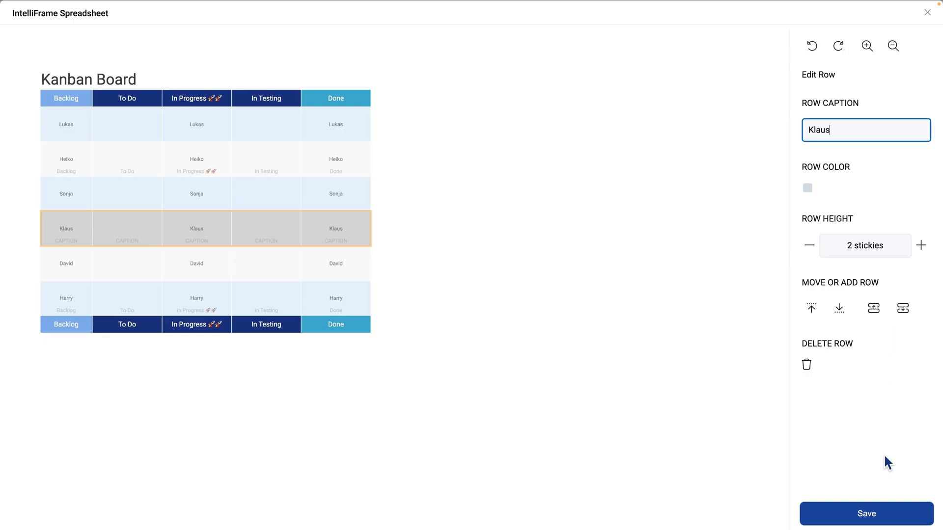
click(892, 514)
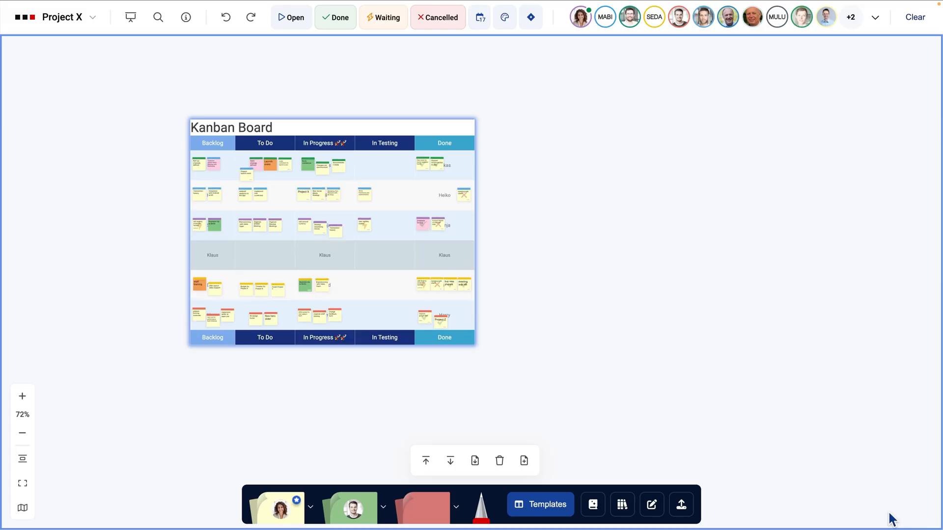
Reopen the Kanban Board for editing and turn off its sticky binding.
click(889, 514)
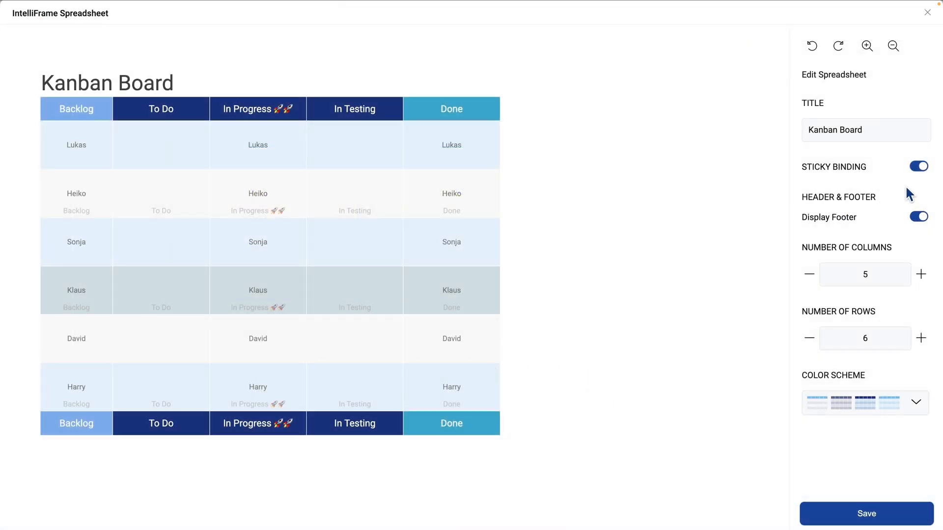
click(920, 168)
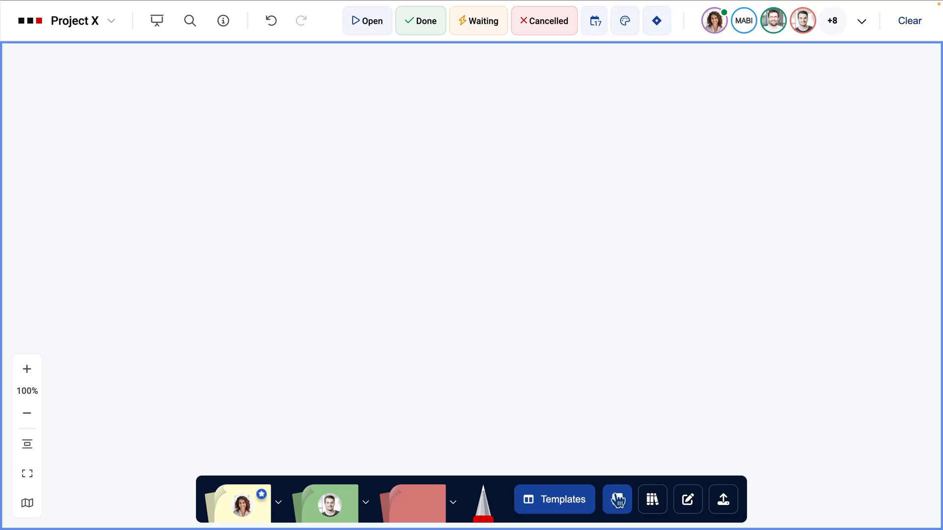
Create an Agenda template from the IntelliFrames collection and title it "Annual Strategy Meeting".
click(618, 497)
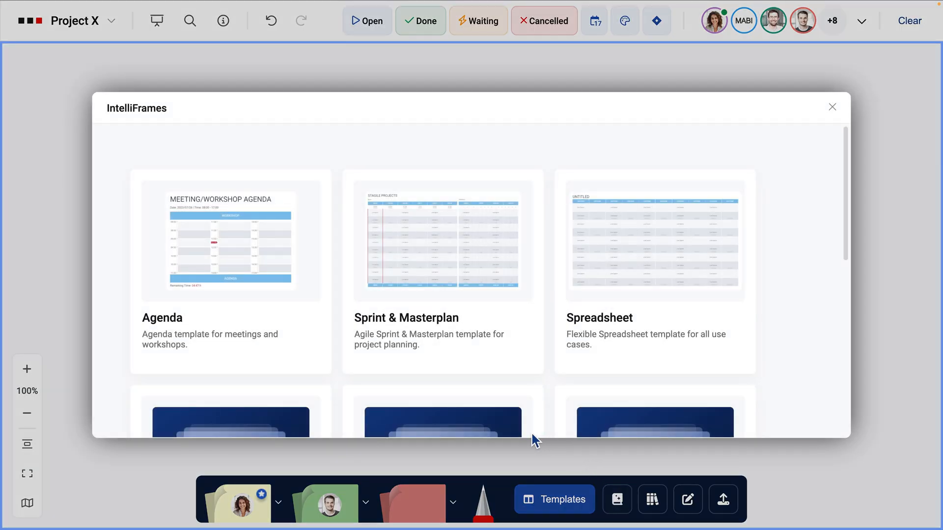
click(272, 347)
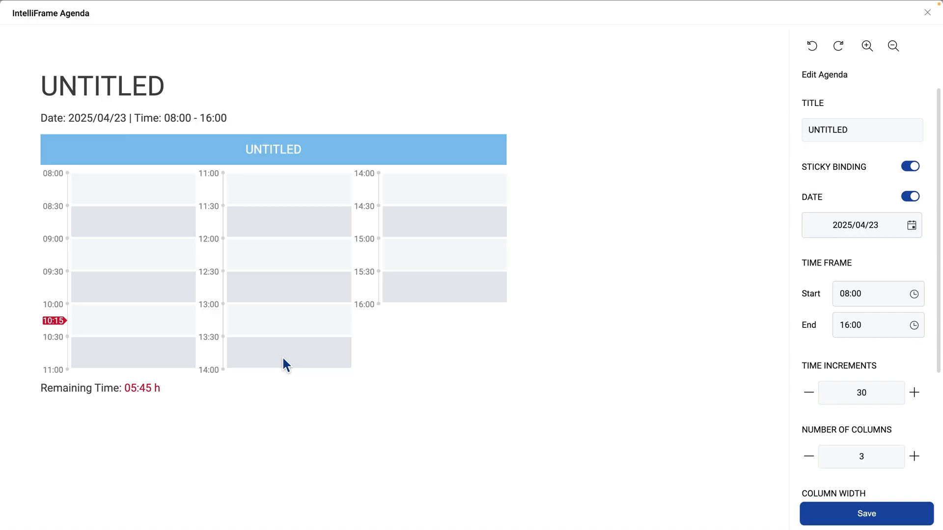
click(815, 138)
double_click(815, 139)
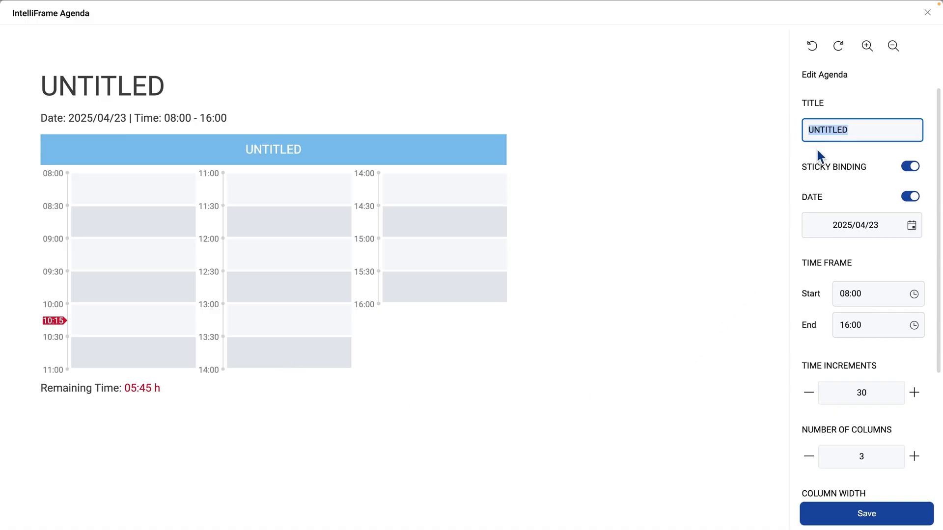
key(BackSpace)
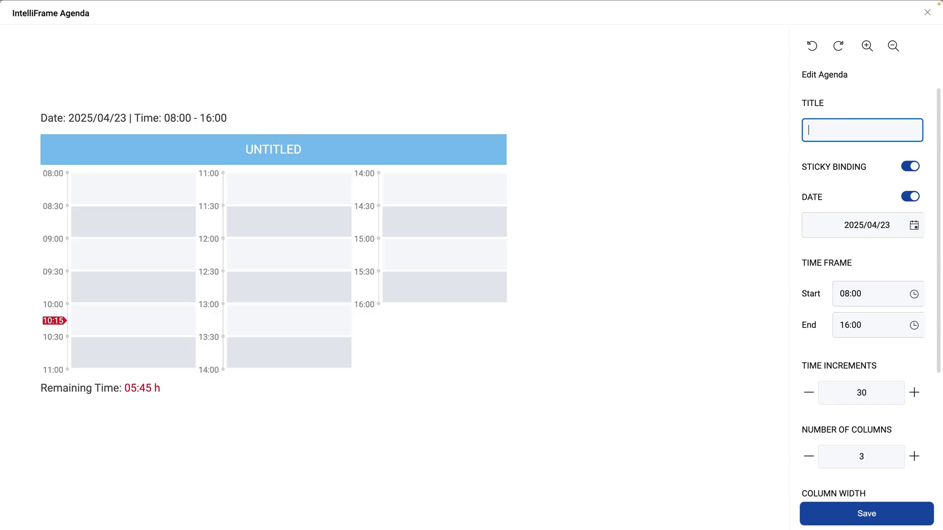
text(Annual St)
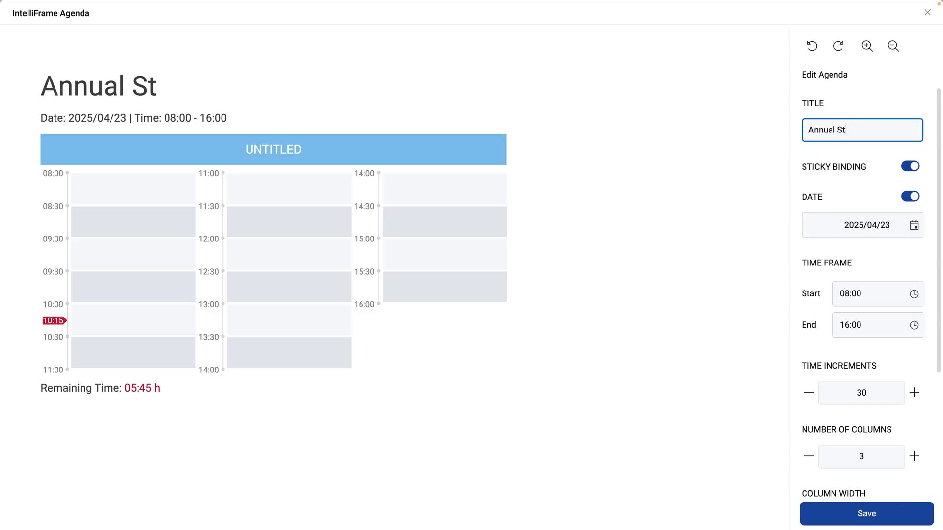
text(rategy Meeting)
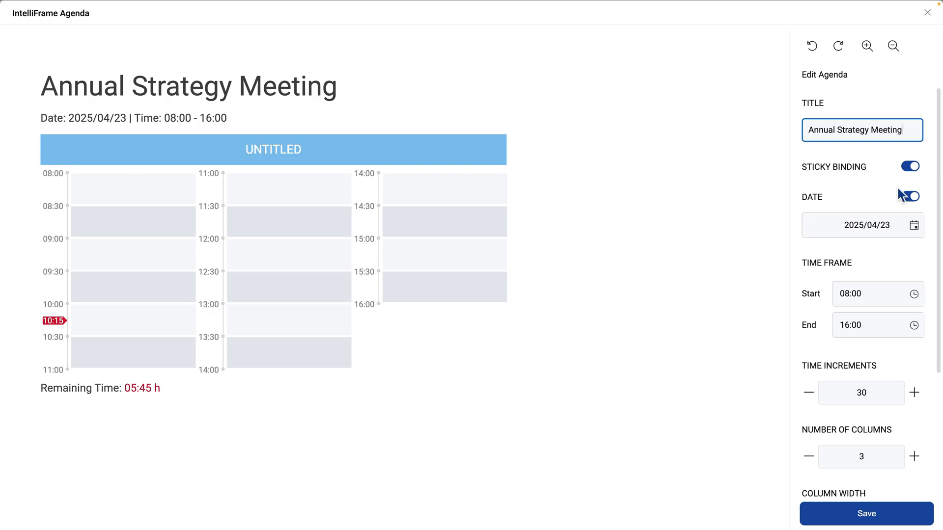
Turn off the agenda's sticky binding and set its date to 2025/05/08.
click(913, 171)
click(912, 168)
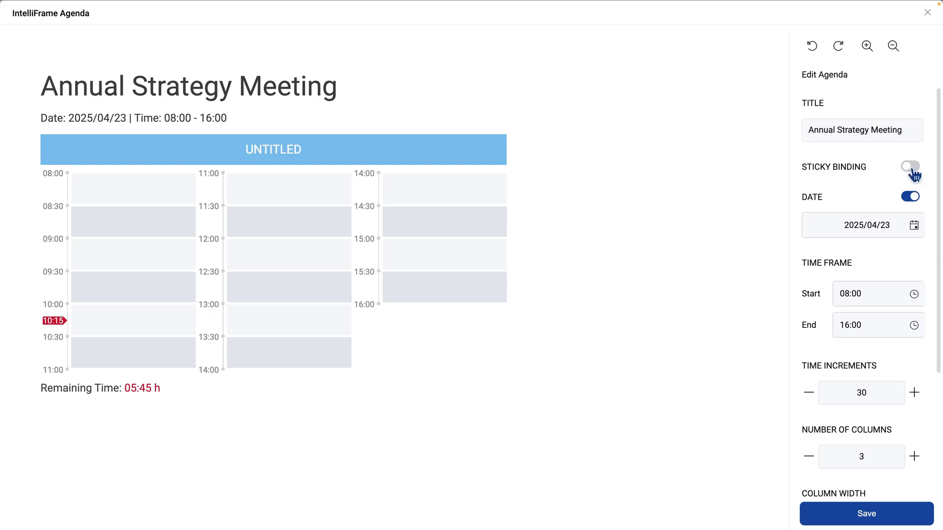
click(914, 227)
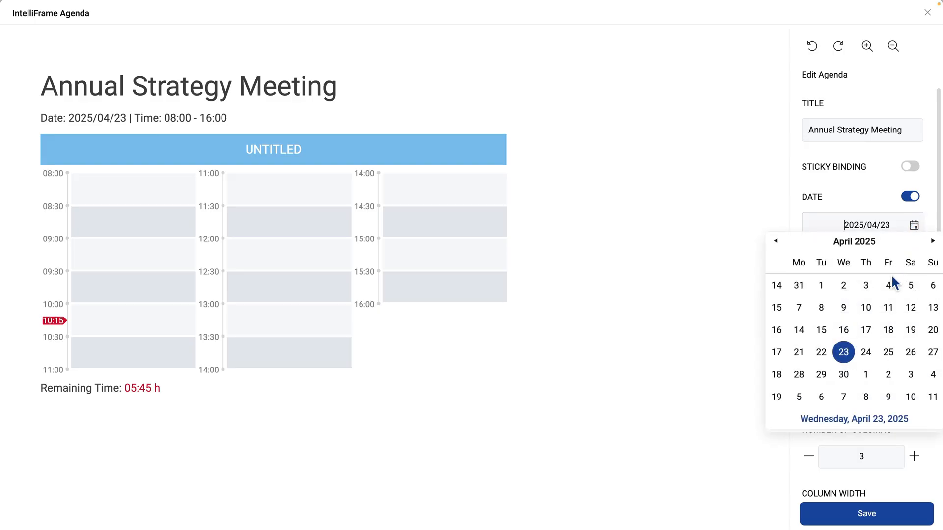
click(865, 398)
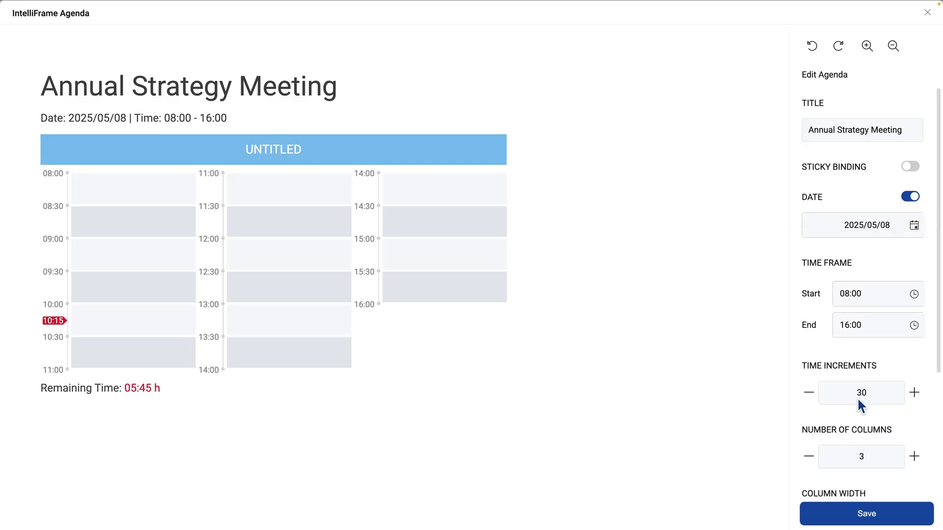
Set the agenda's end time to 17:00 and its time increments to 45.
click(844, 328)
key(Up)
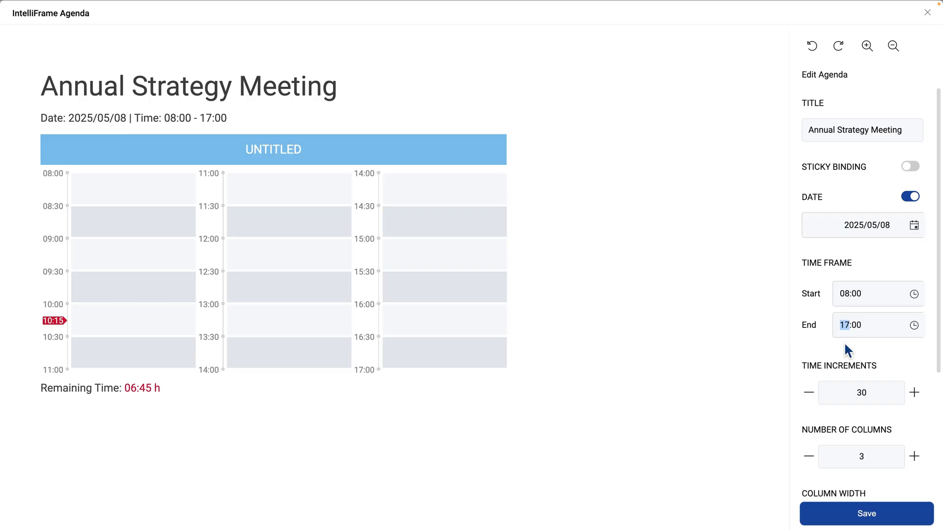
click(811, 393)
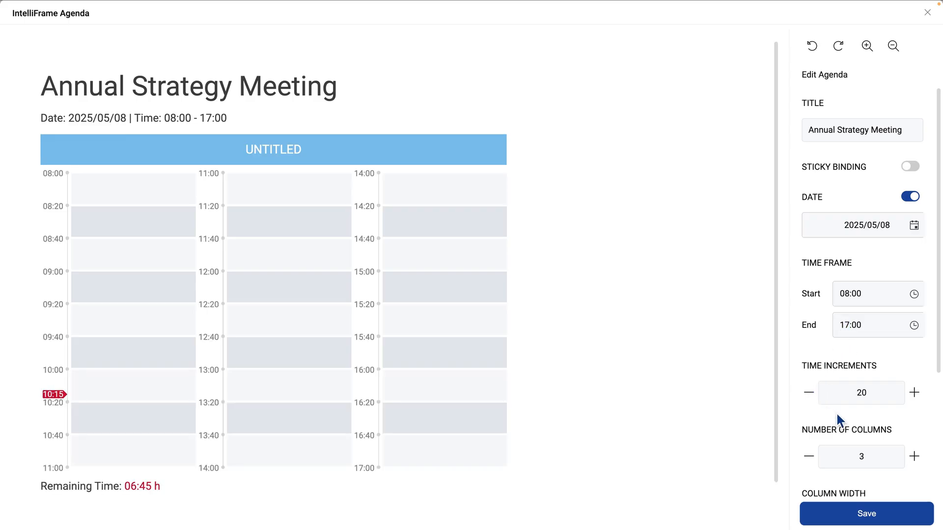
click(915, 395)
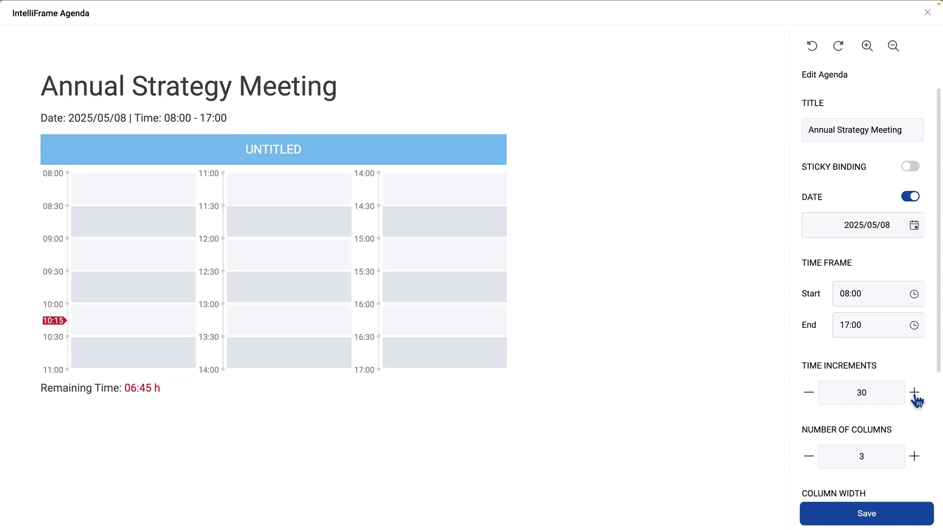
click(914, 394)
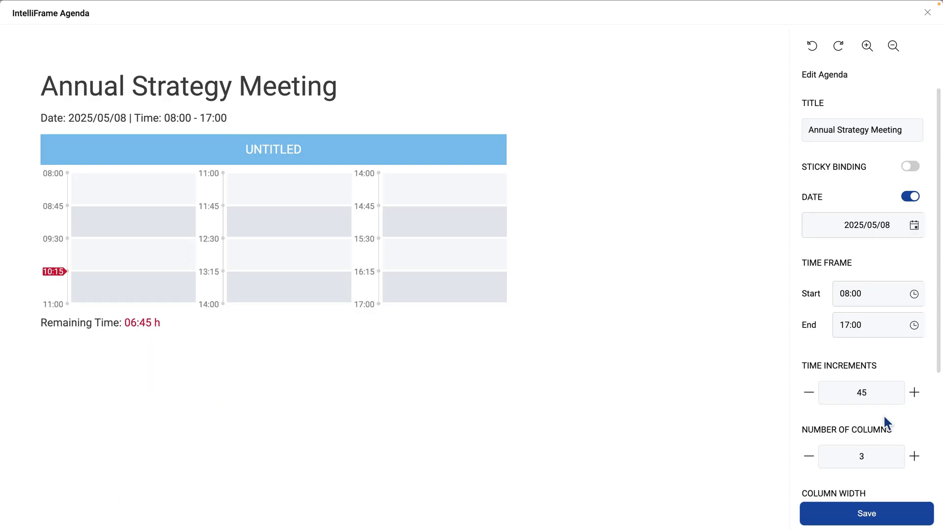
Set the agenda to 2 columns with a column width of 6 stickies.
click(810, 457)
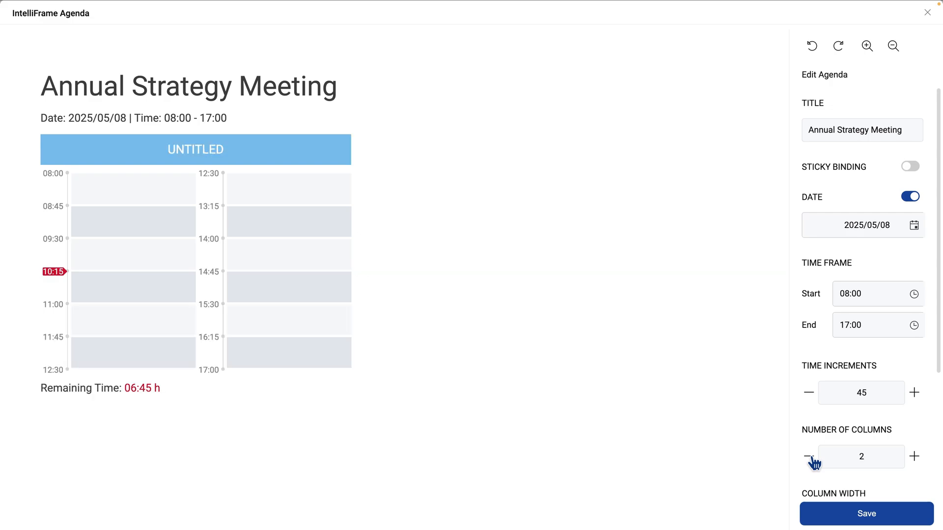
scroll(812, 457, down, 1)
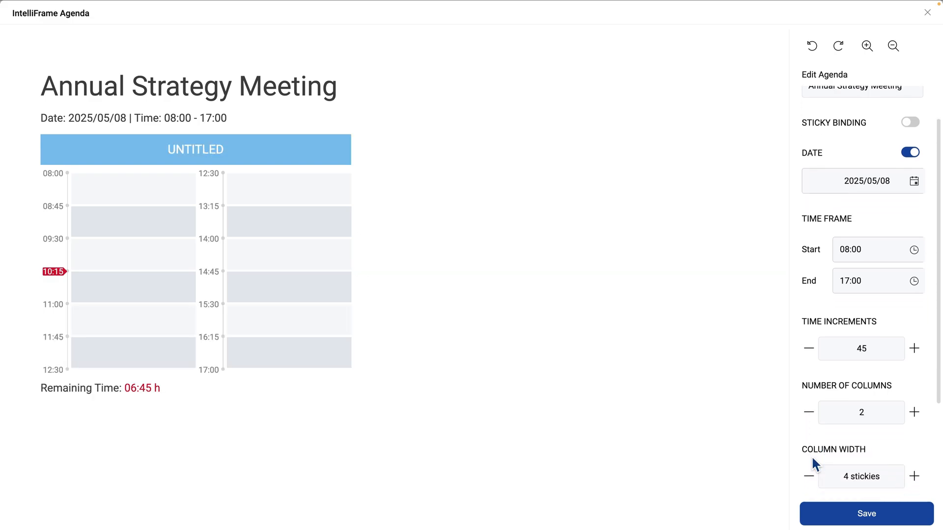
click(914, 478)
click(915, 478)
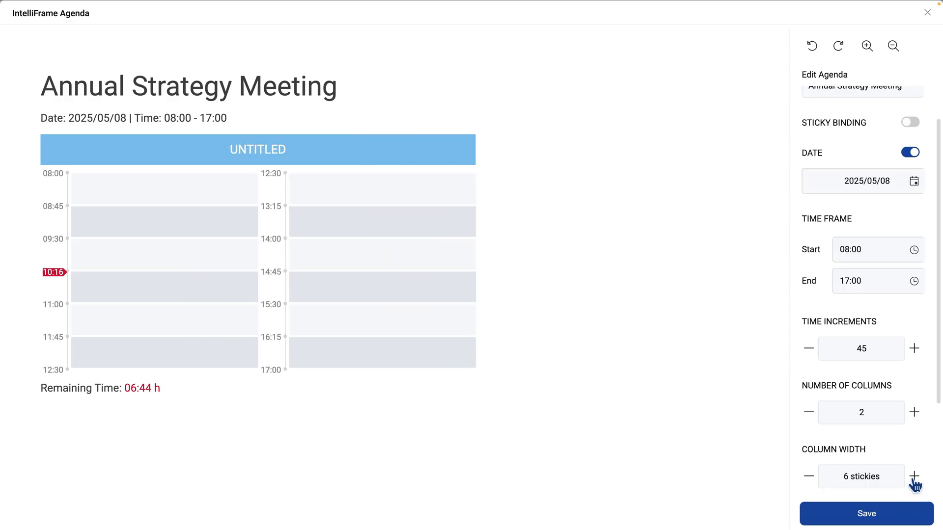
Apply the color scheme with a green header and grey rows, and switch the footer display on and back off.
scroll(915, 484, down, 3)
click(915, 479)
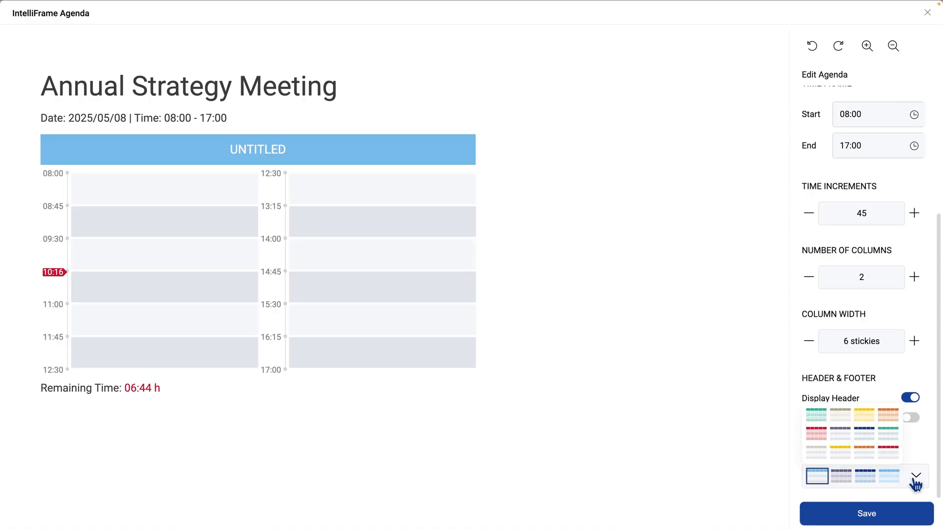
click(896, 442)
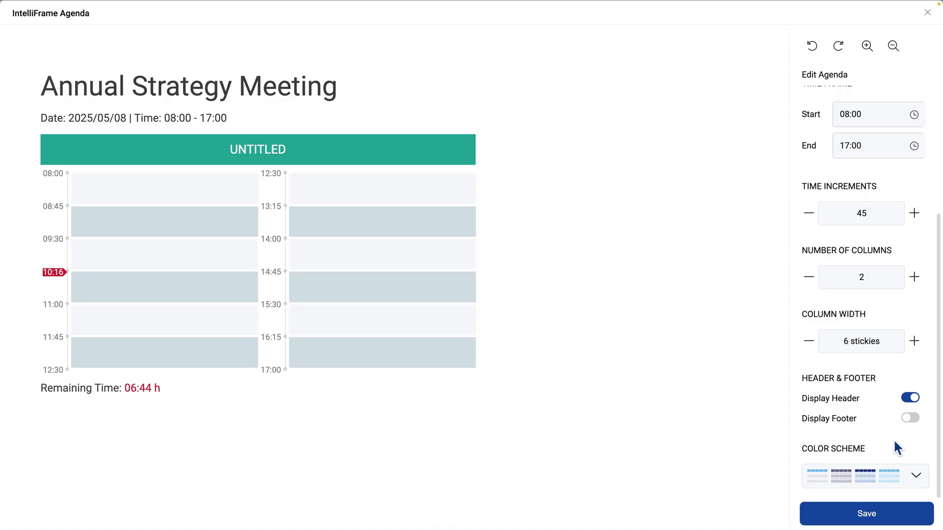
click(912, 422)
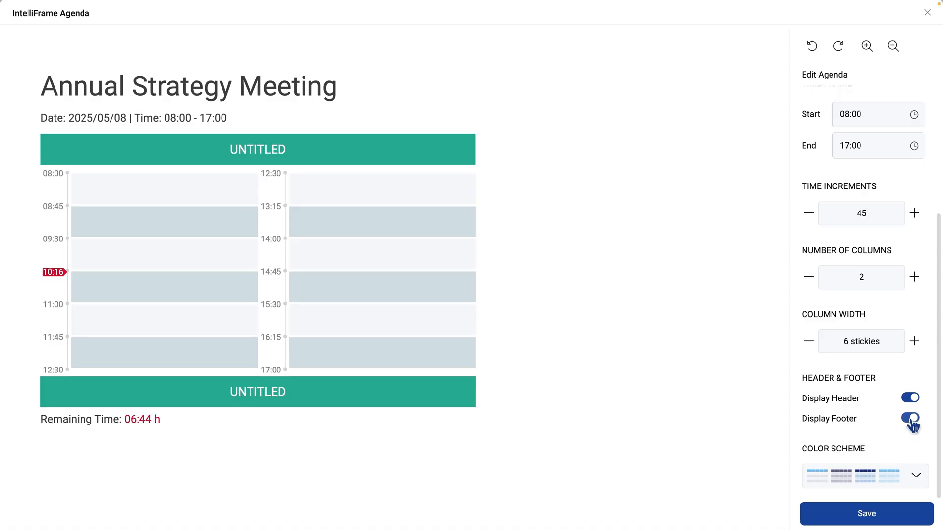
click(911, 421)
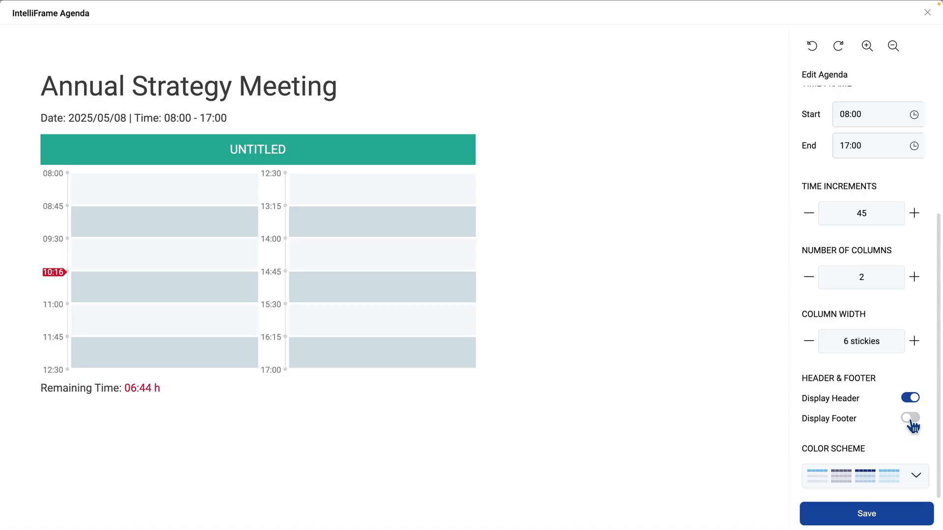
Caption the agenda's header "Targets" and color it dark blue.
click(435, 153)
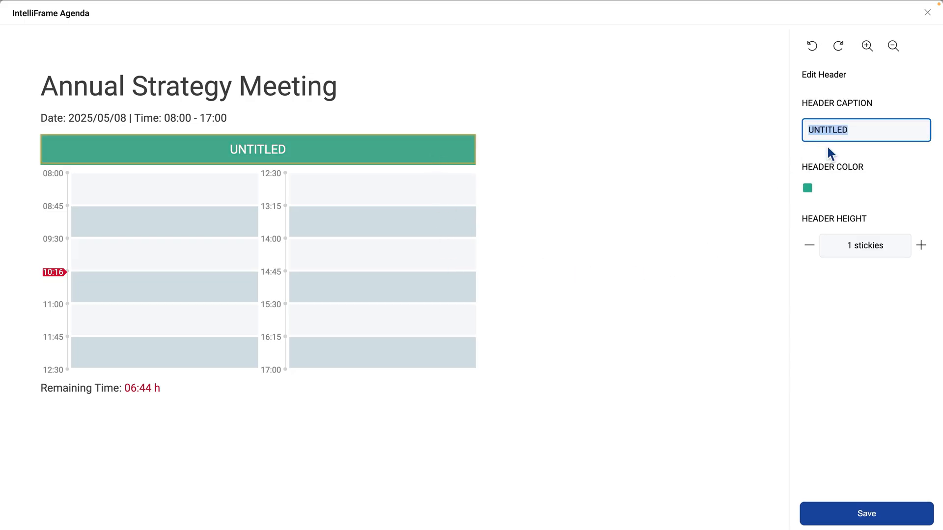
key(BackSpace)
text(Tar)
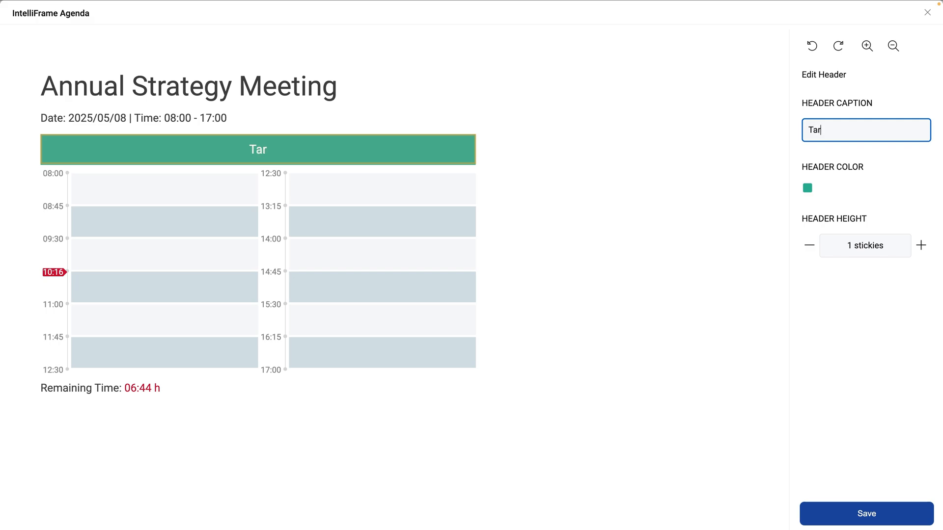
text(gets)
click(811, 189)
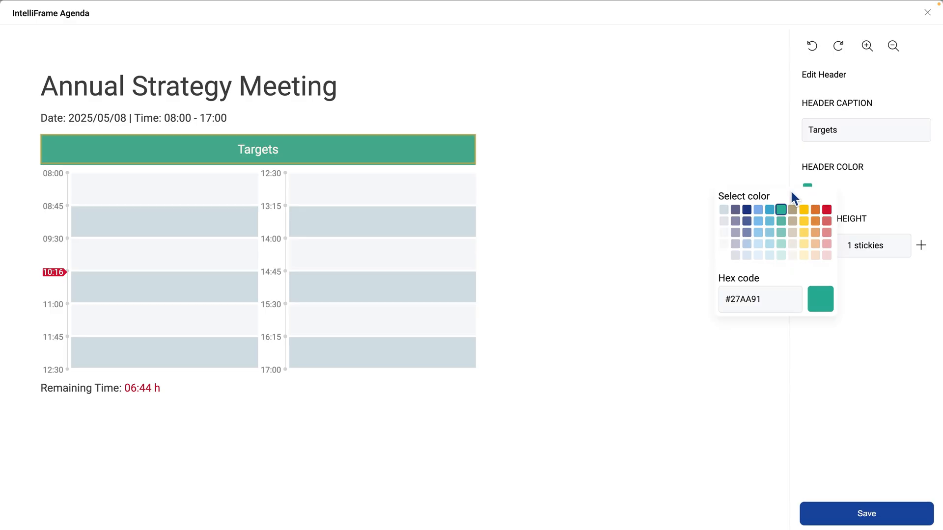
click(747, 210)
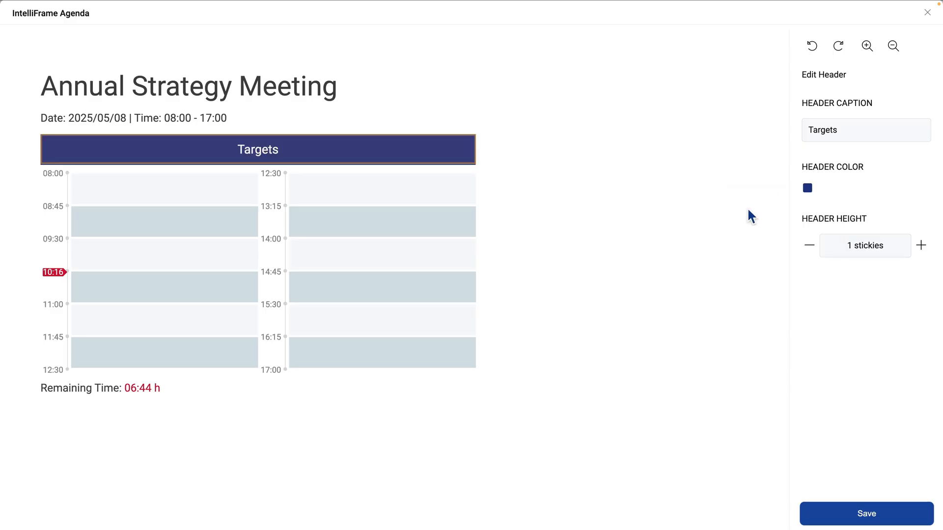
click(748, 211)
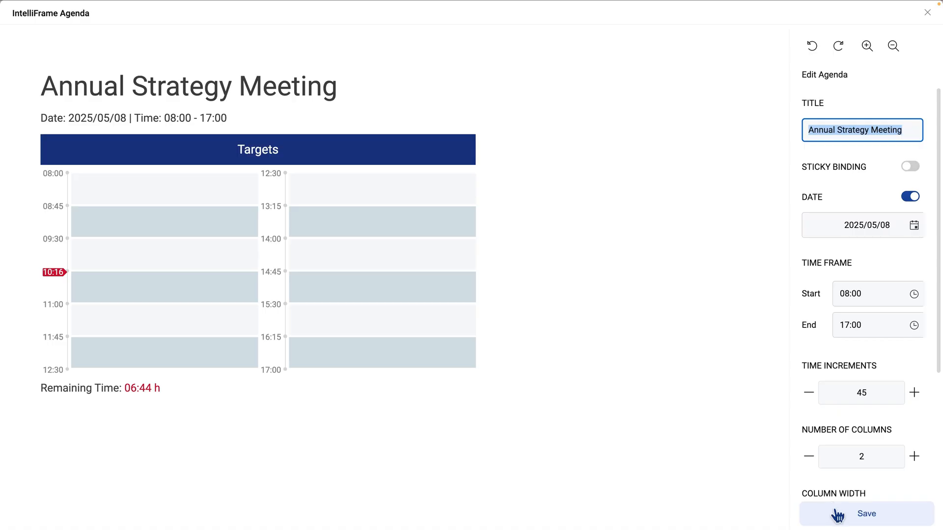
Save the agenda, place it on the Project X board, and move it to the middle of the canvas.
click(803, 511)
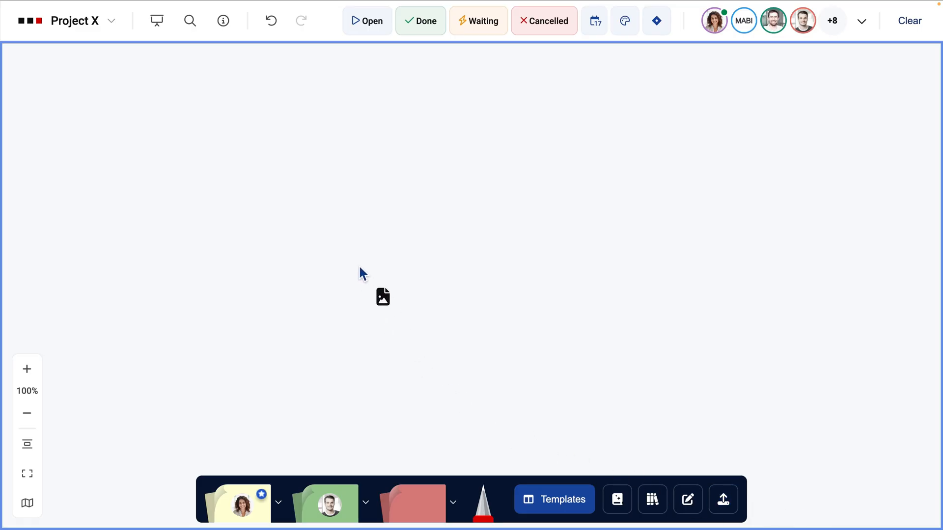
click(322, 132)
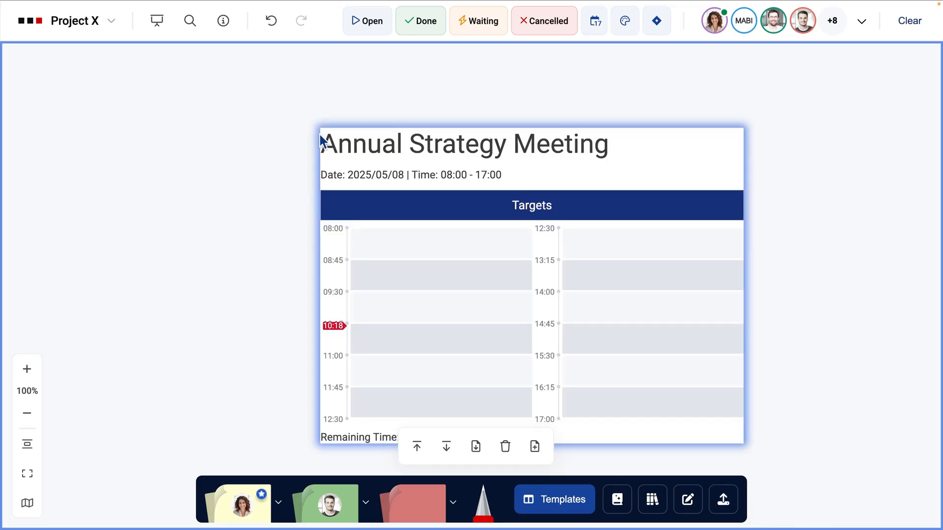
drag(668, 391, 618, 341)
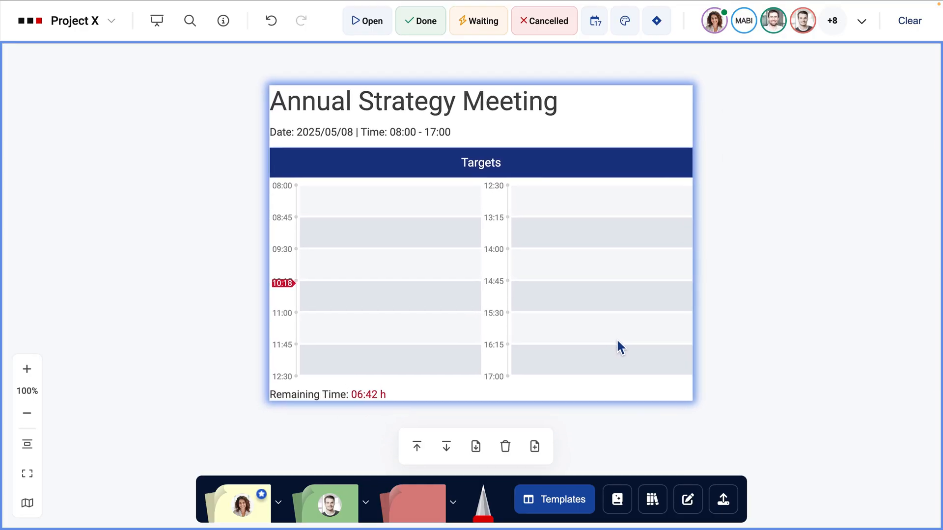
click(783, 360)
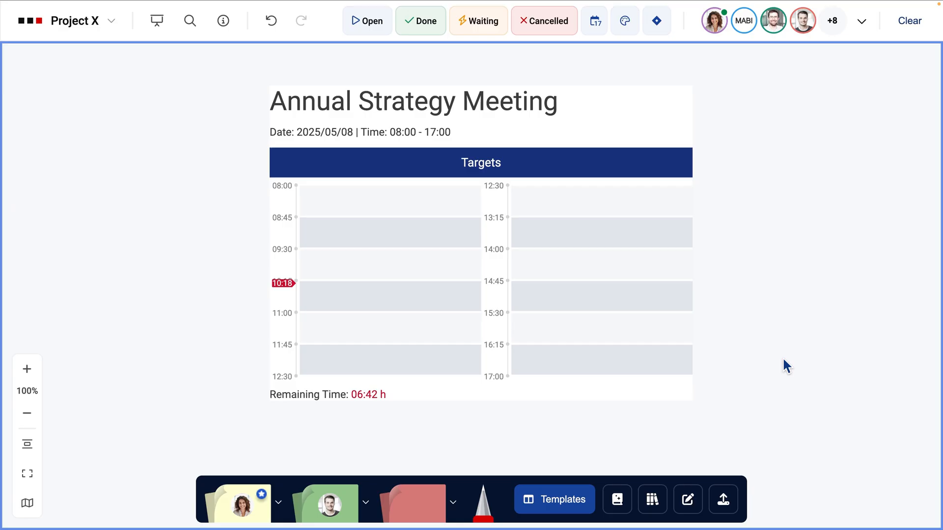
Open the Shift Agenda dialog for the Annual Strategy Meeting agenda and move the dialog beside the agenda.
right_click(602, 330)
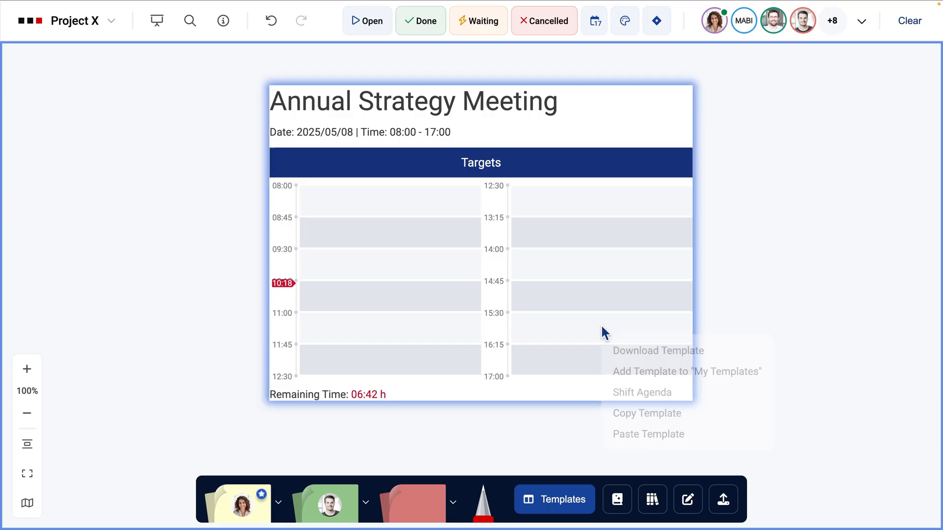
click(689, 397)
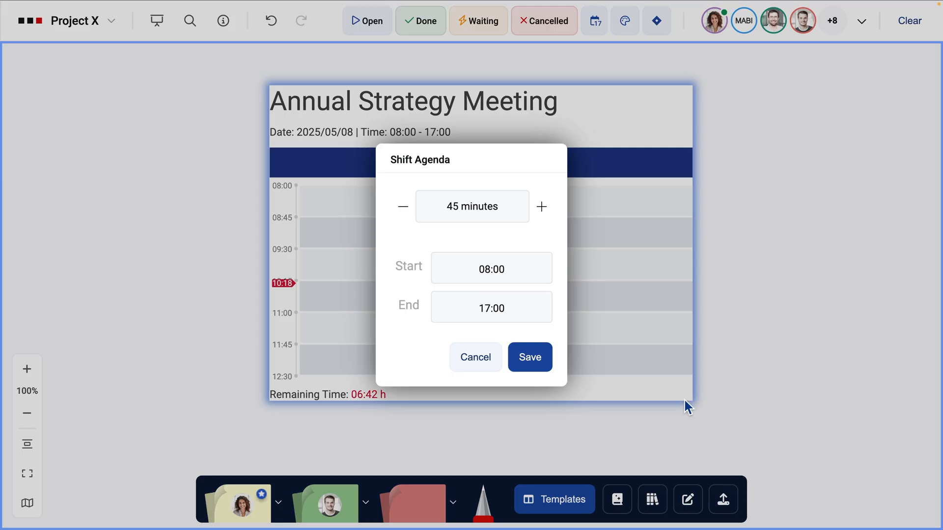
drag(432, 165, 765, 187)
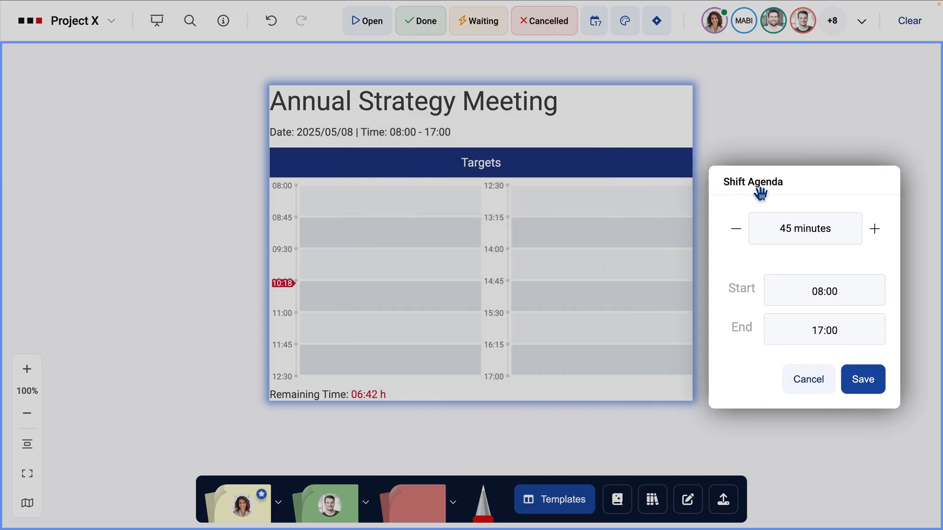
Shift the Annual Strategy Meeting agenda earlier in 45-minute increments until it runs from 05:00 to 14:00.
click(736, 231)
click(737, 231)
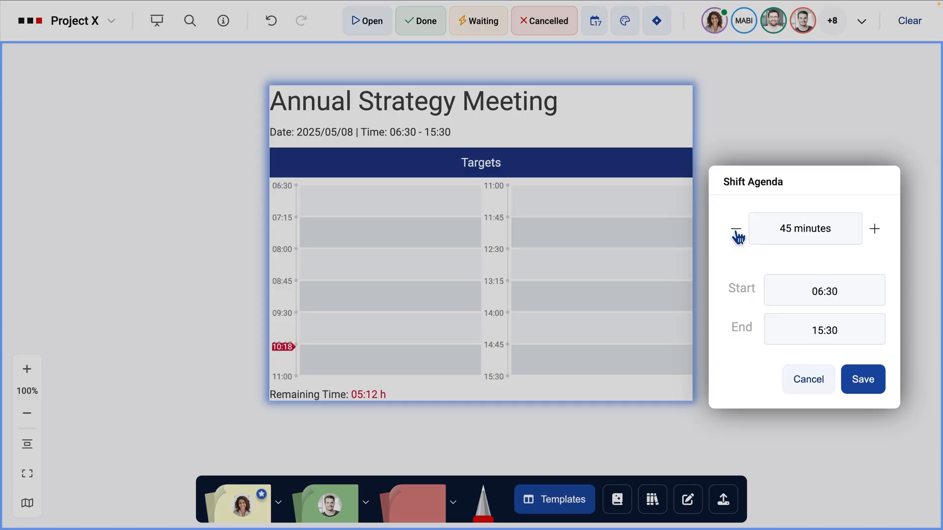
click(737, 231)
click(736, 231)
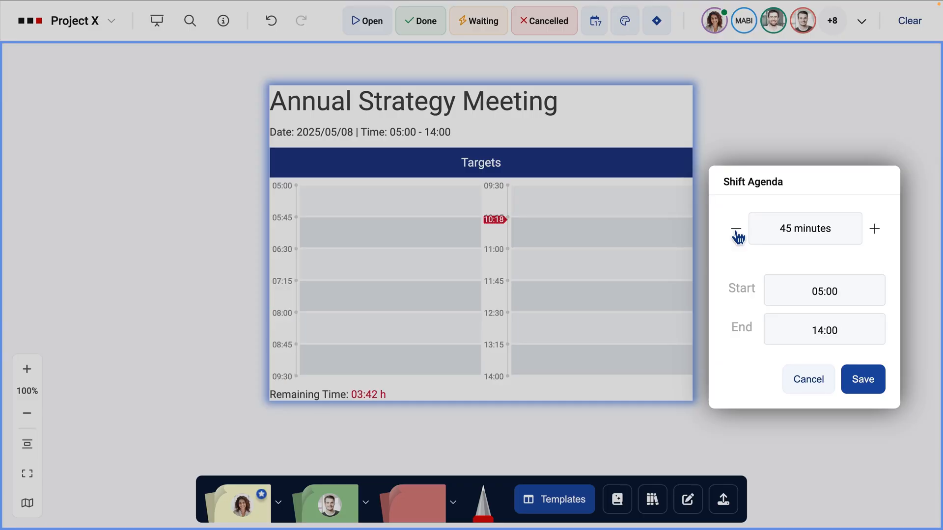
click(737, 231)
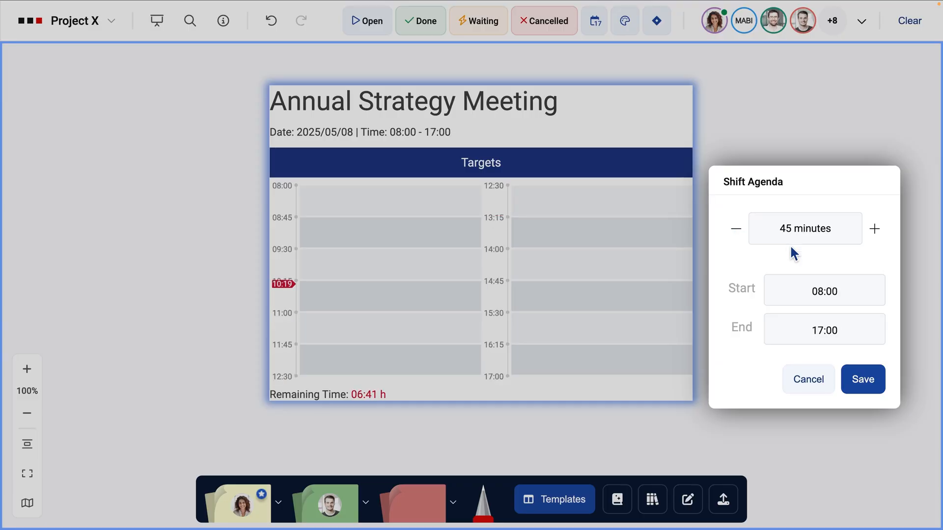
Shift the agenda later in 45-minute increments until it runs from 09:30 to 18:30, and save the new times.
click(875, 230)
click(875, 230)
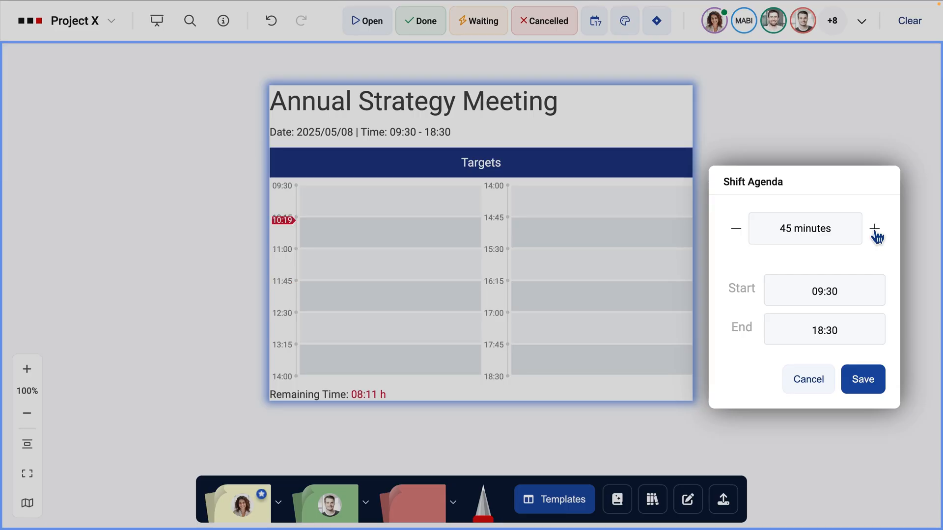
click(863, 381)
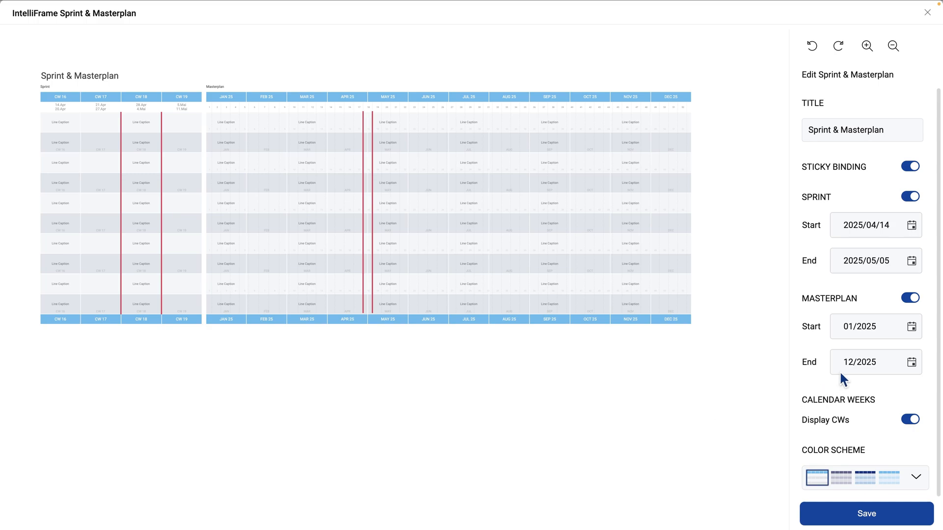
Set the sprint's end date to 2025/05/12 in the Sprint & Masterplan.
click(912, 263)
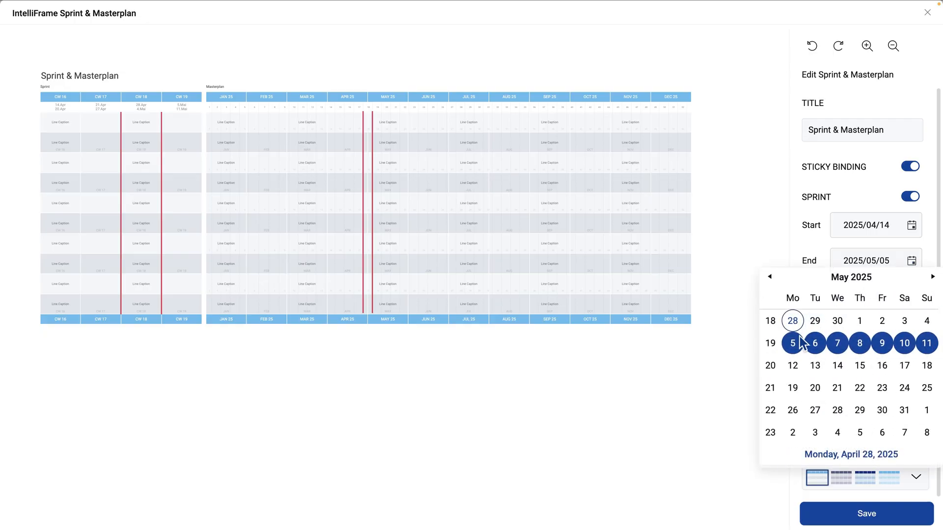
click(792, 366)
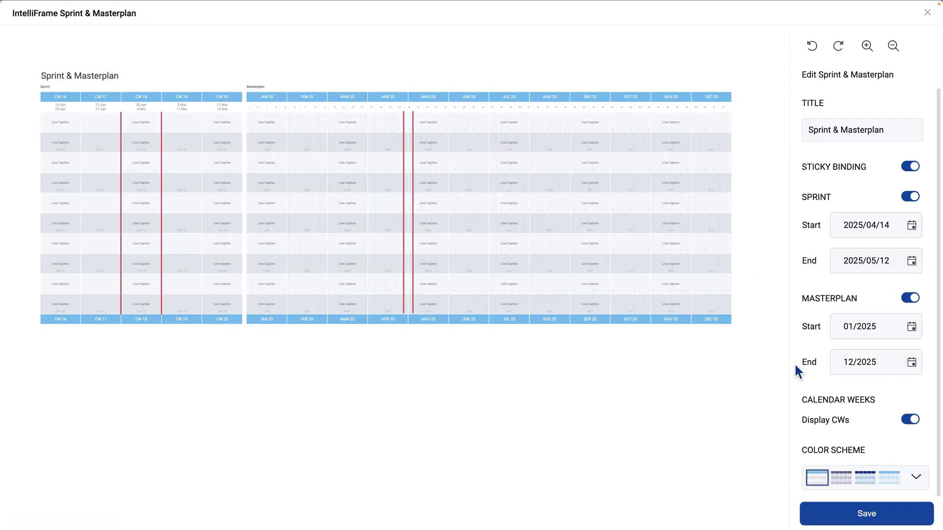
Switch the sprint section and the calendar week display off and back on.
click(911, 197)
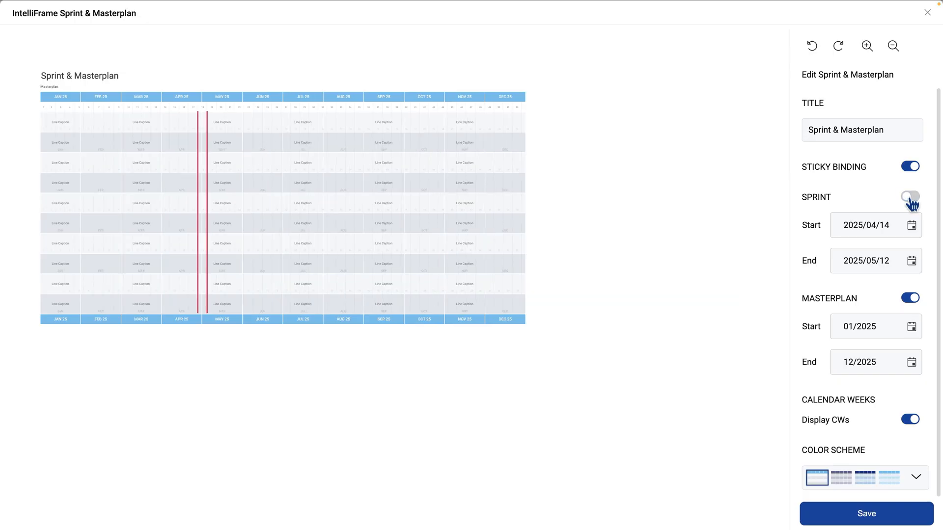
click(911, 199)
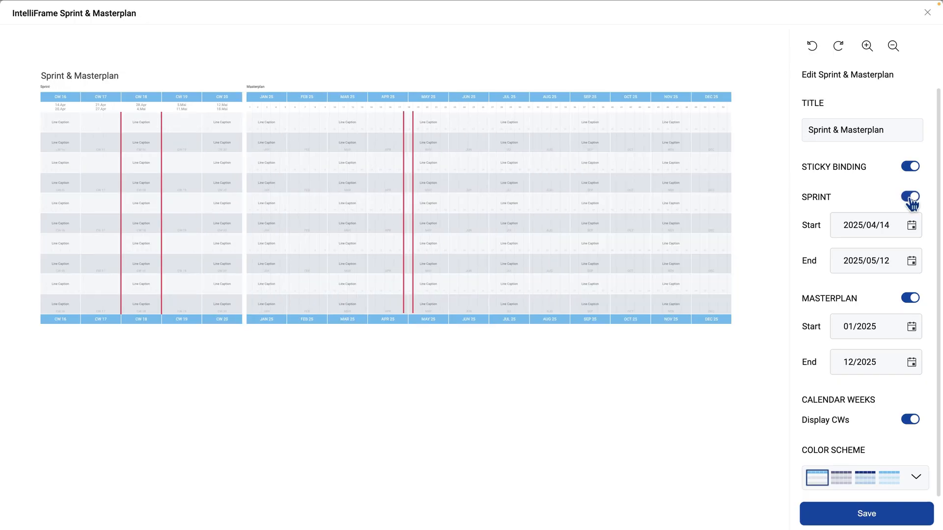
click(913, 363)
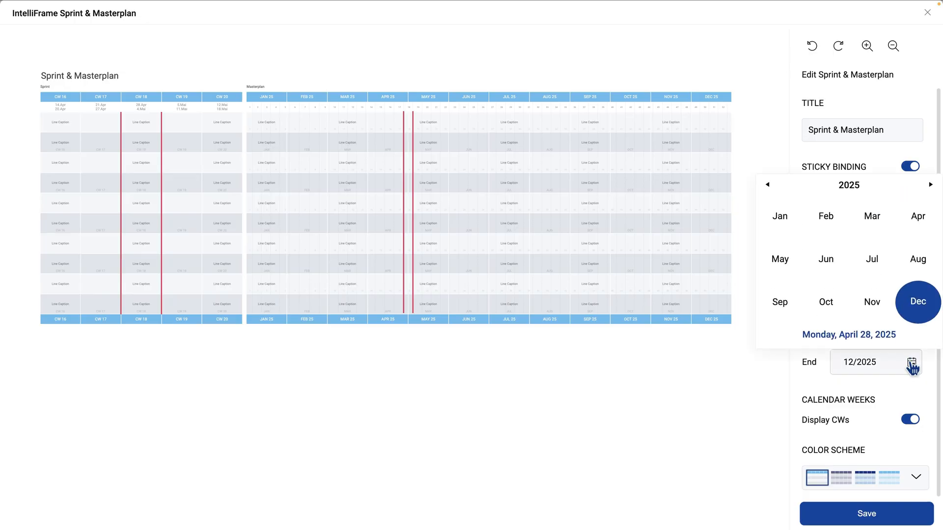
click(913, 363)
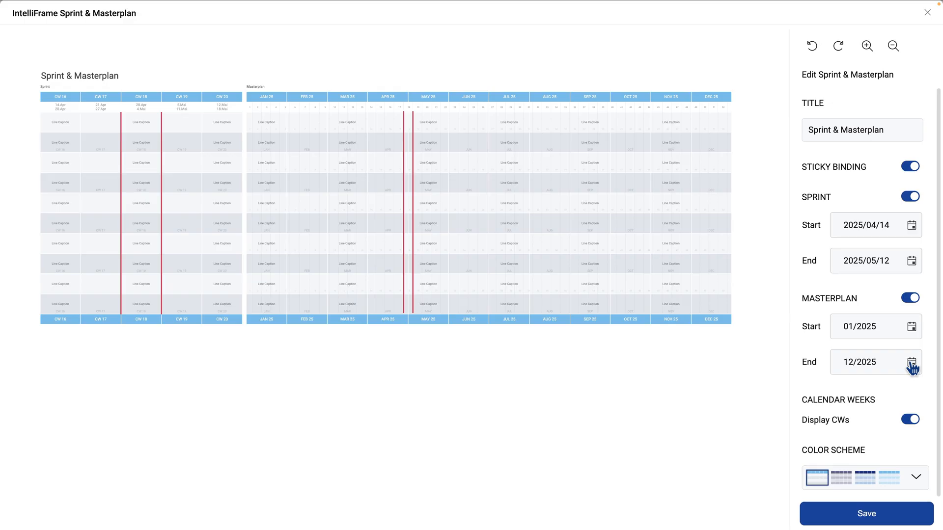
click(911, 422)
click(911, 421)
Insert a column before JAN 25 in the masterplan, caption it "Goals" and color its header orange.
click(276, 320)
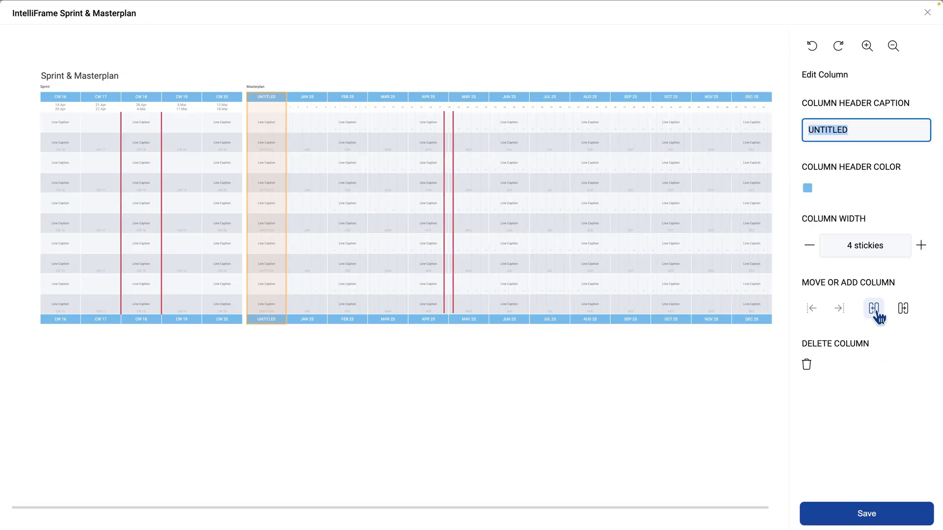
text(Goals)
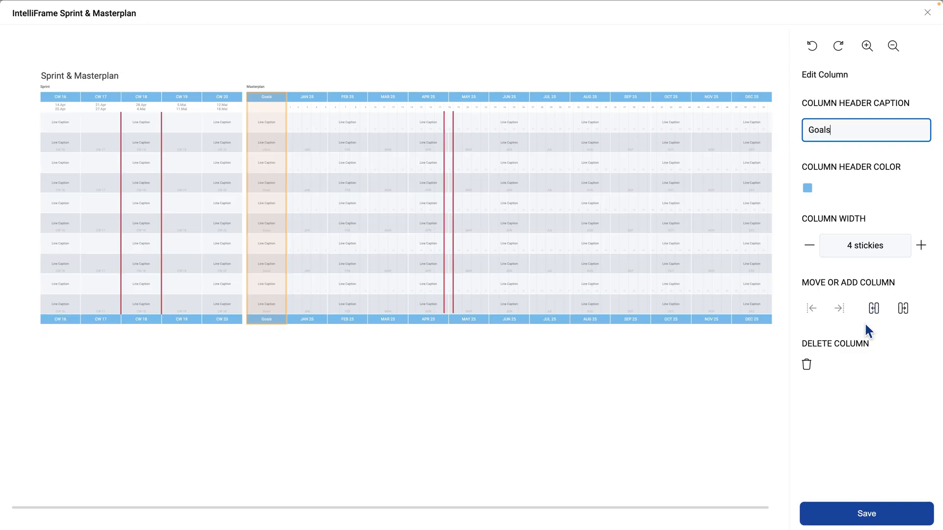
click(807, 188)
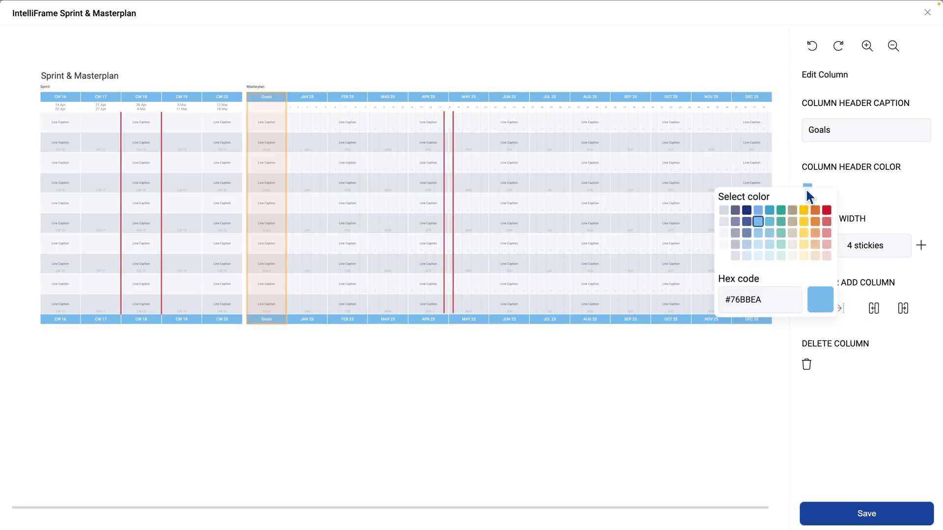
click(815, 222)
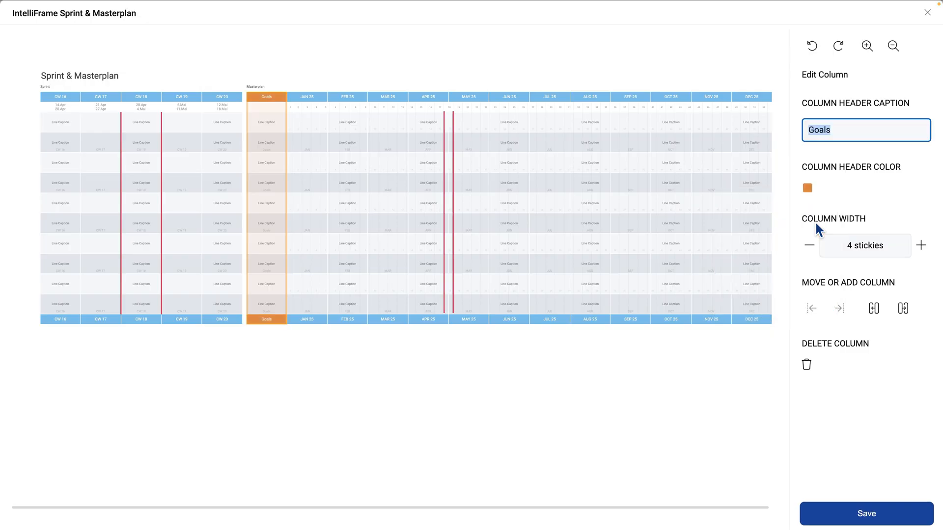
click(816, 224)
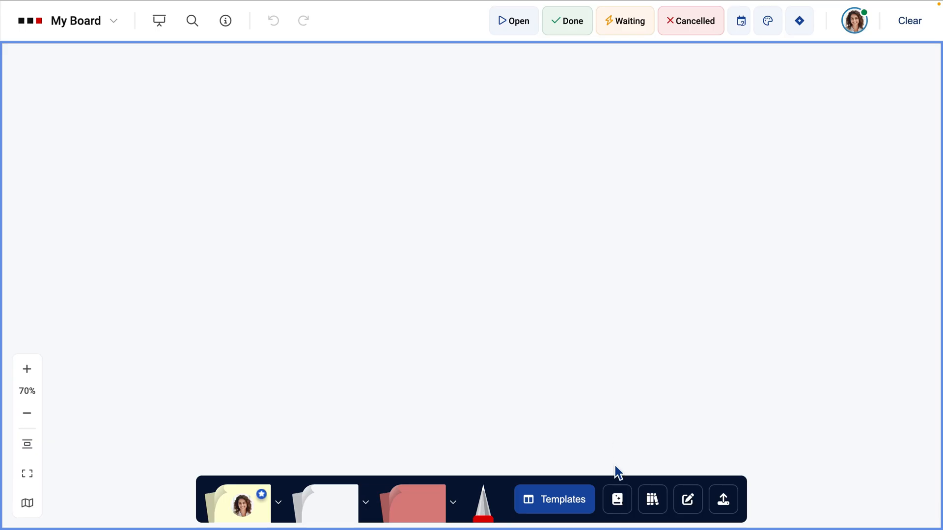
Add a Work Radar IntelliFrame on My Board and title it "My Work Radar".
click(618, 501)
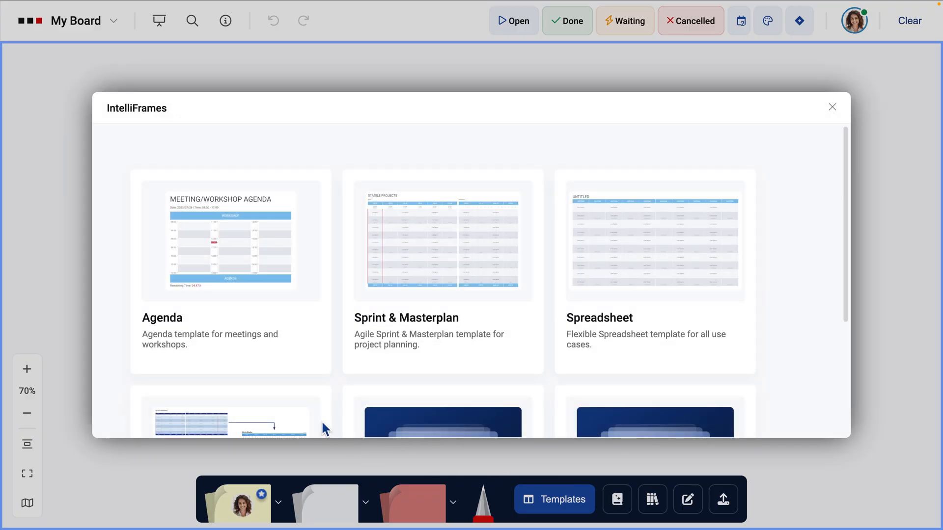
scroll(305, 398, down, 3)
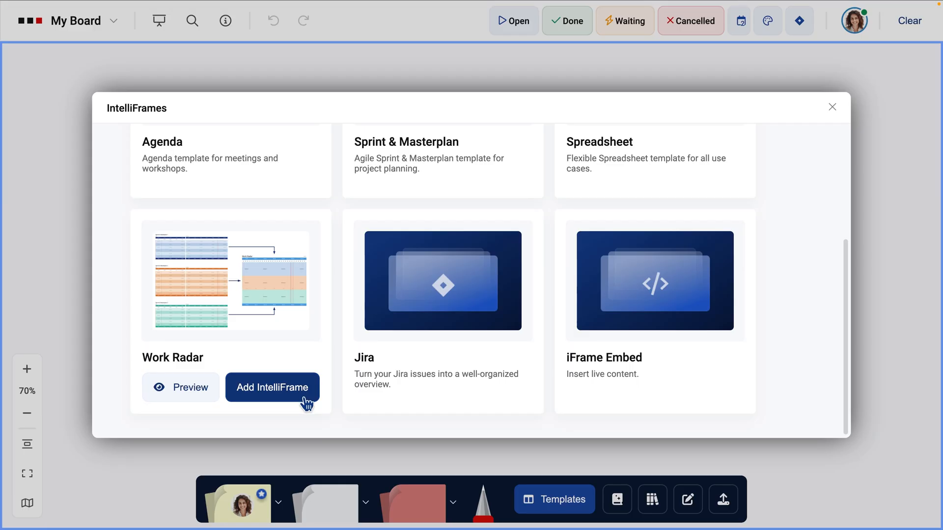
click(305, 401)
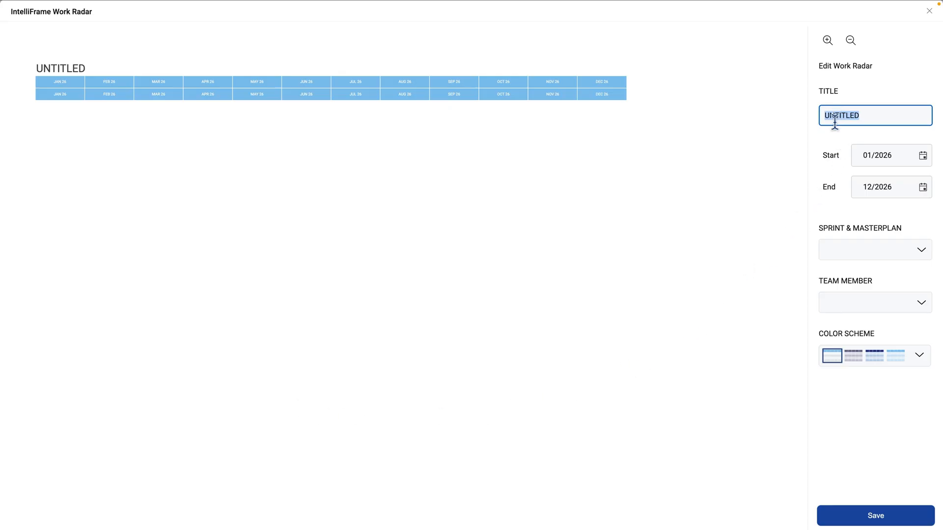
text(My Work Radar)
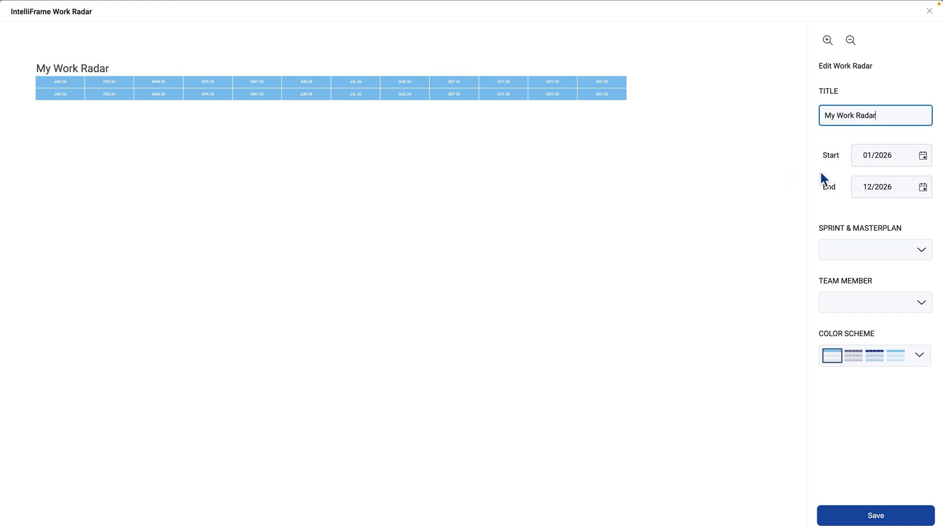
Keep the work radar's start month at 01/2026 and set its end month to 10/2026.
click(923, 156)
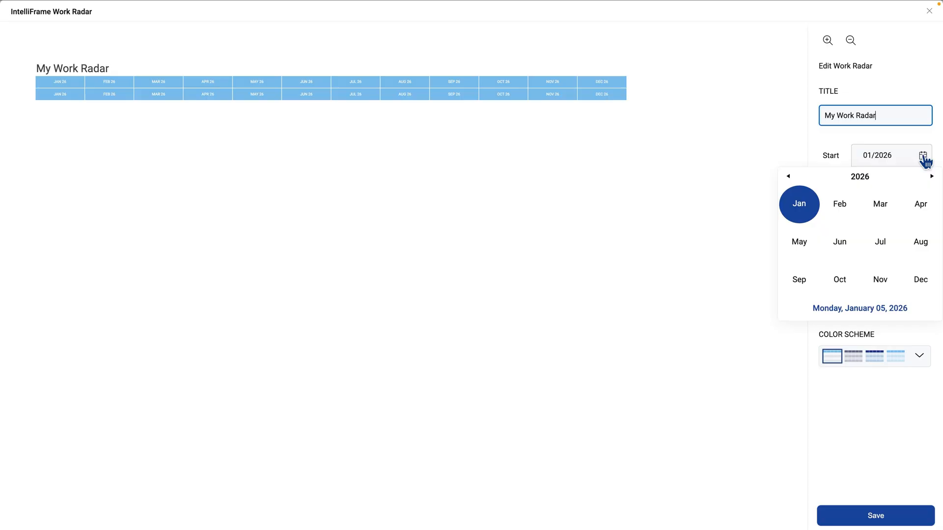
click(924, 160)
click(924, 190)
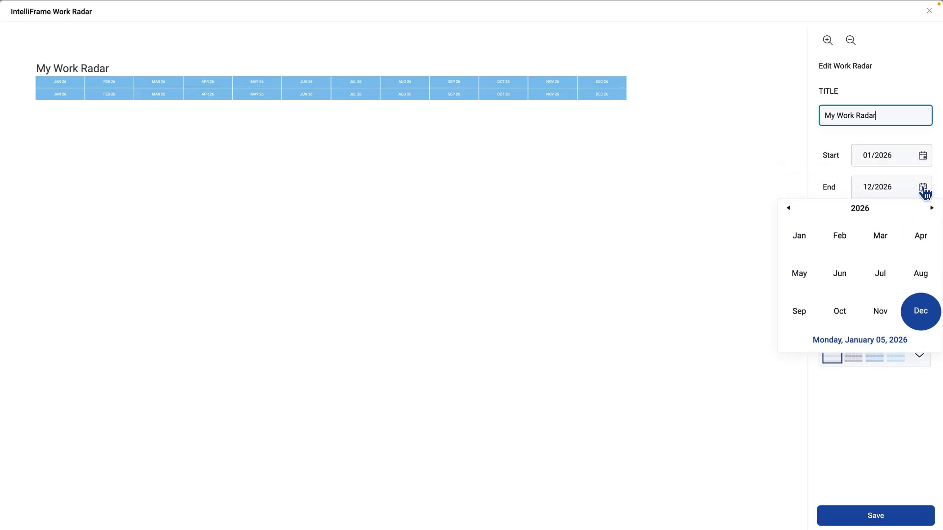
click(841, 314)
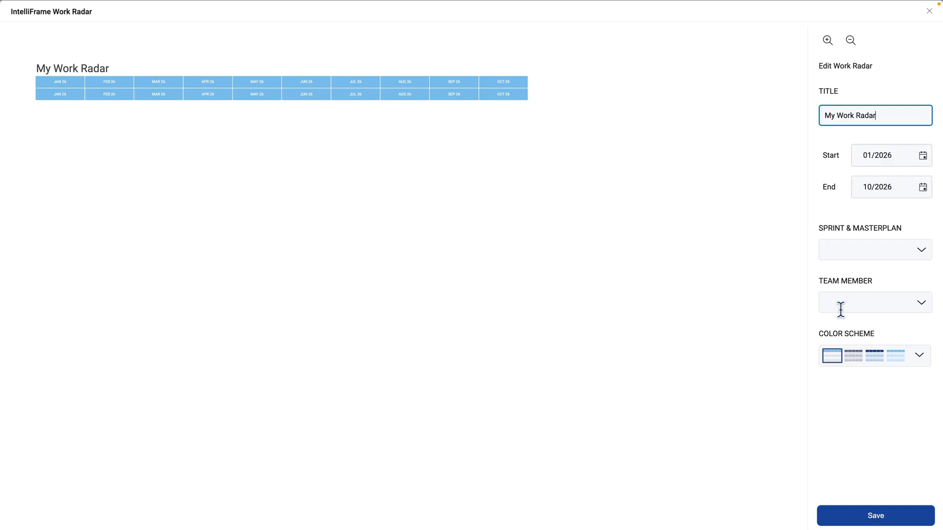
Include the Andromeda - Project Pipeline, Evergreen - Masterplan and Silvercrest - Project Horizon frames in the work radar.
click(921, 251)
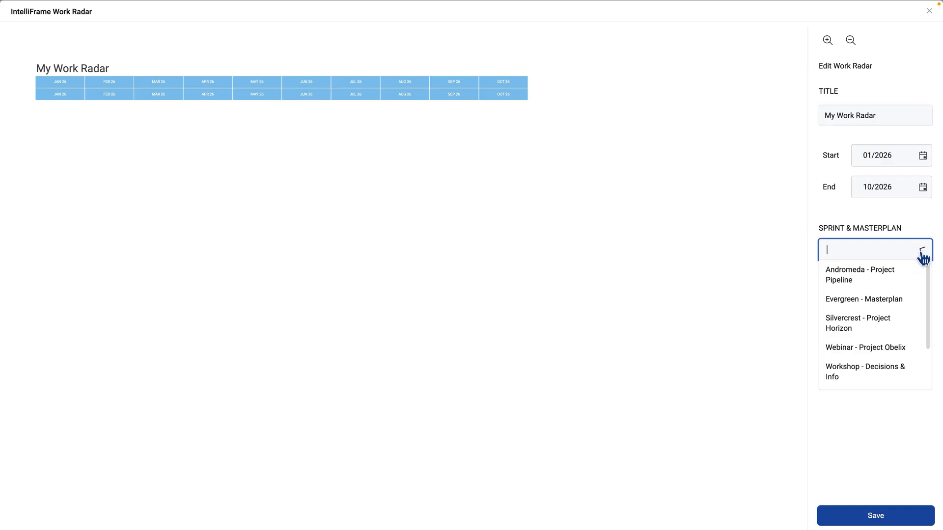
click(903, 279)
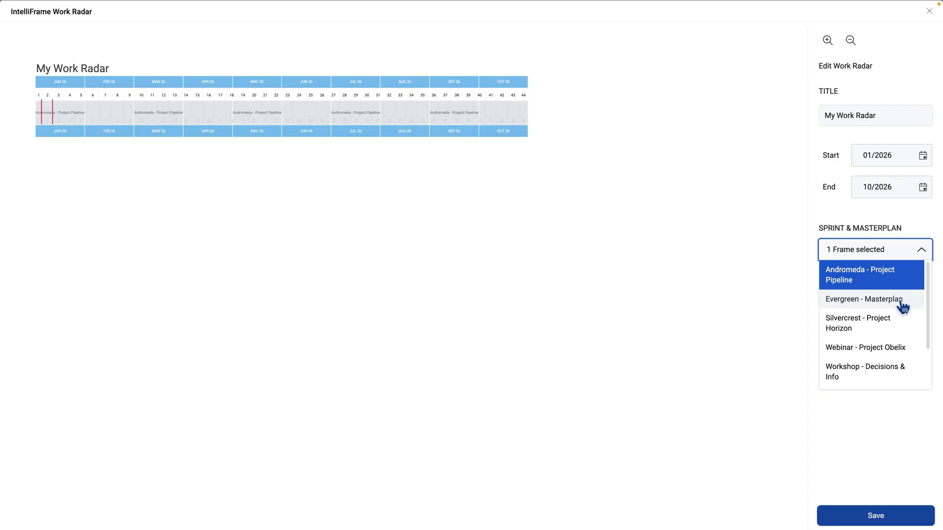
click(903, 304)
click(900, 325)
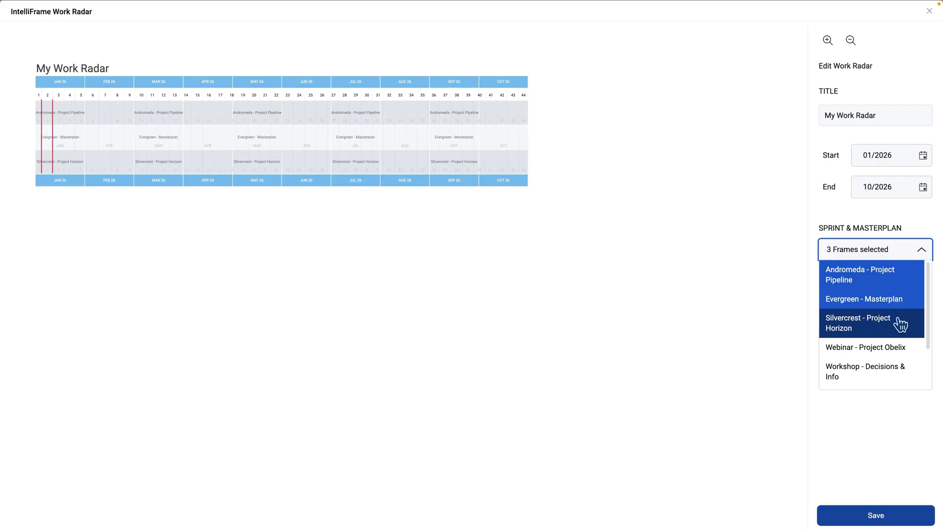
click(787, 307)
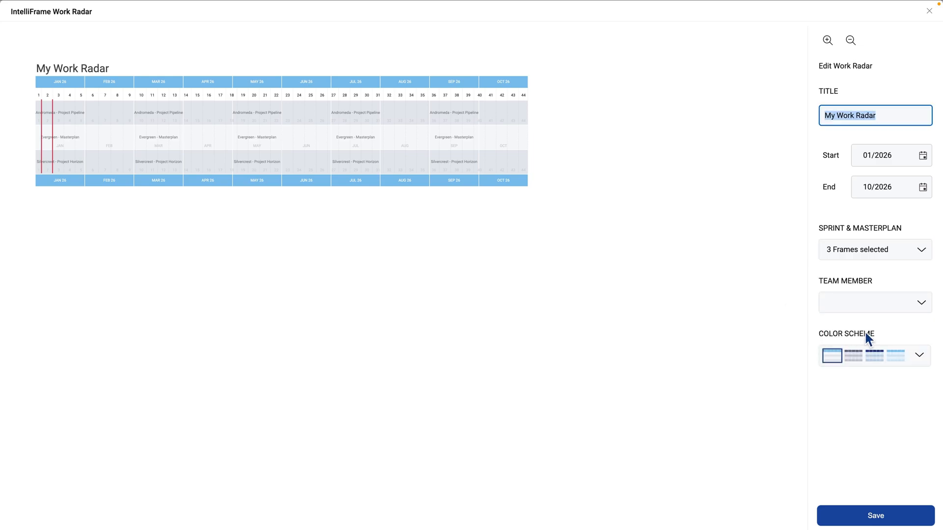
Select the last listed team member for the work radar and apply the color scheme with light blue header and rows.
click(909, 308)
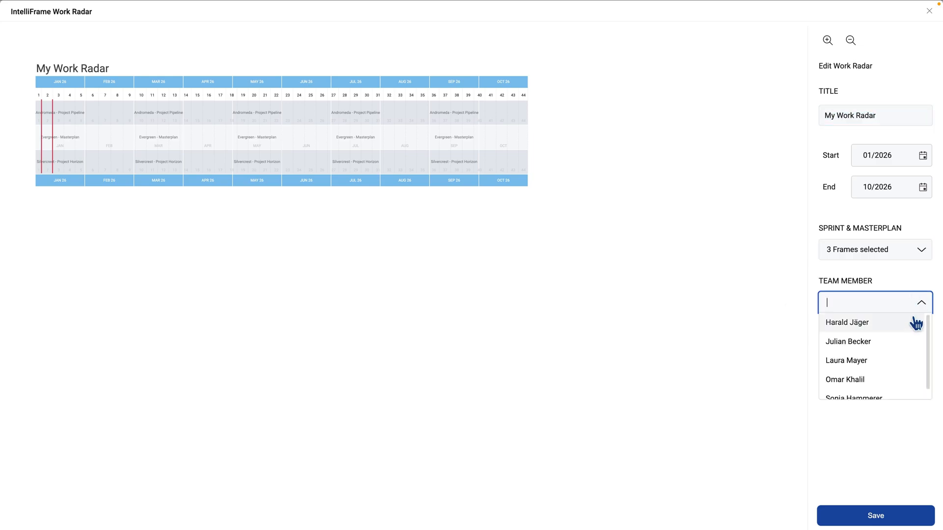
scroll(911, 337, down, 1)
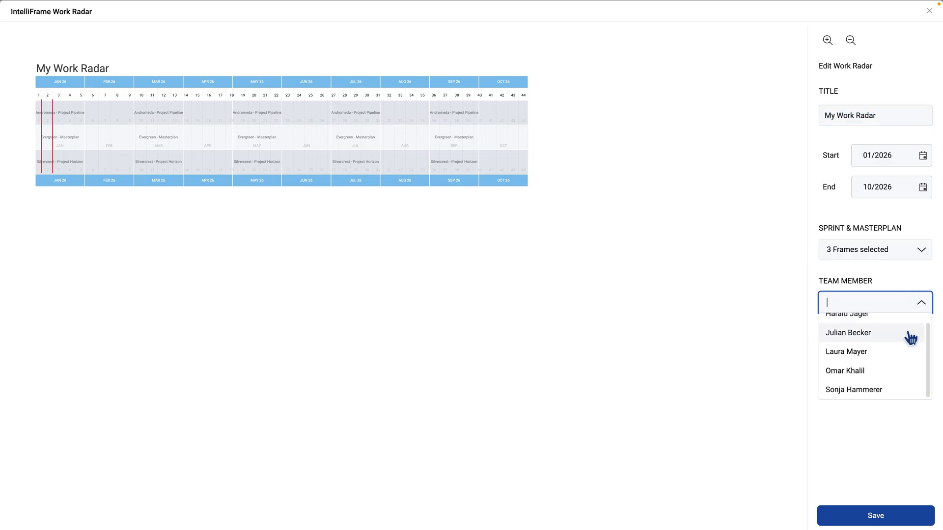
click(902, 394)
click(792, 340)
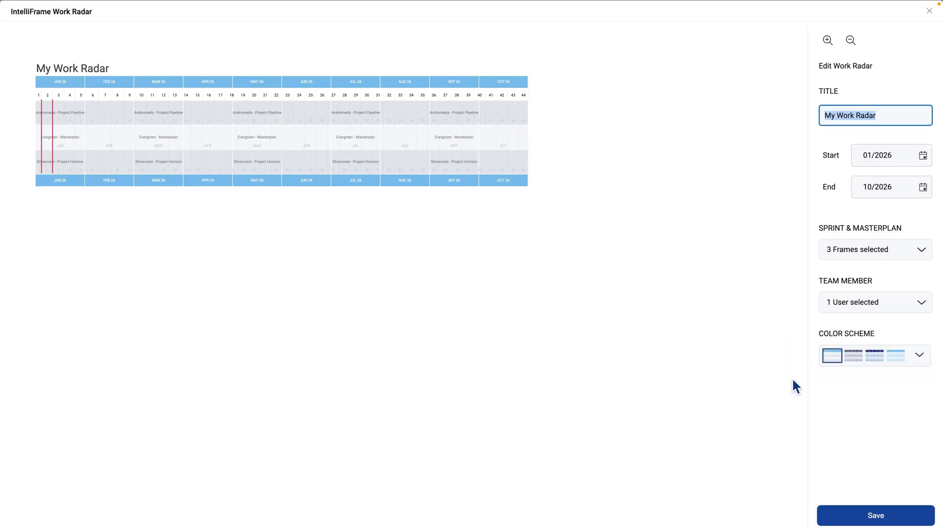
click(920, 363)
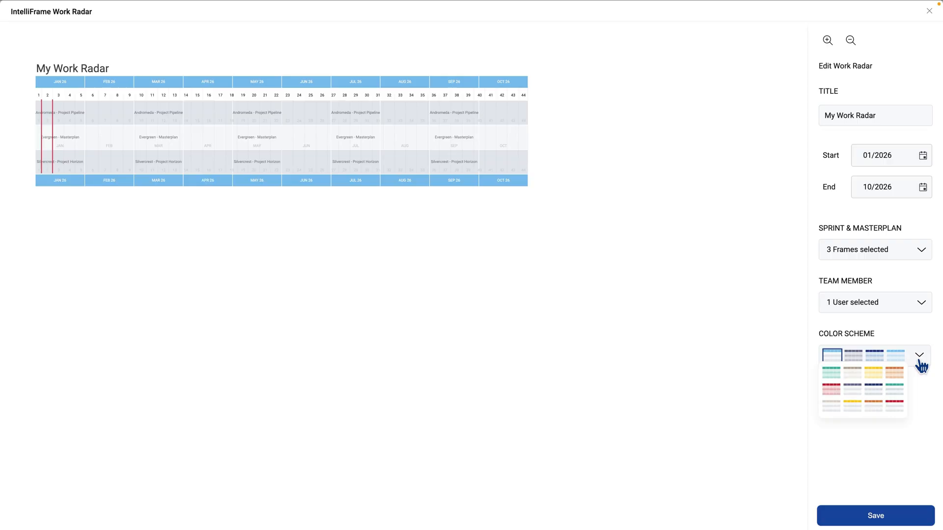
click(898, 363)
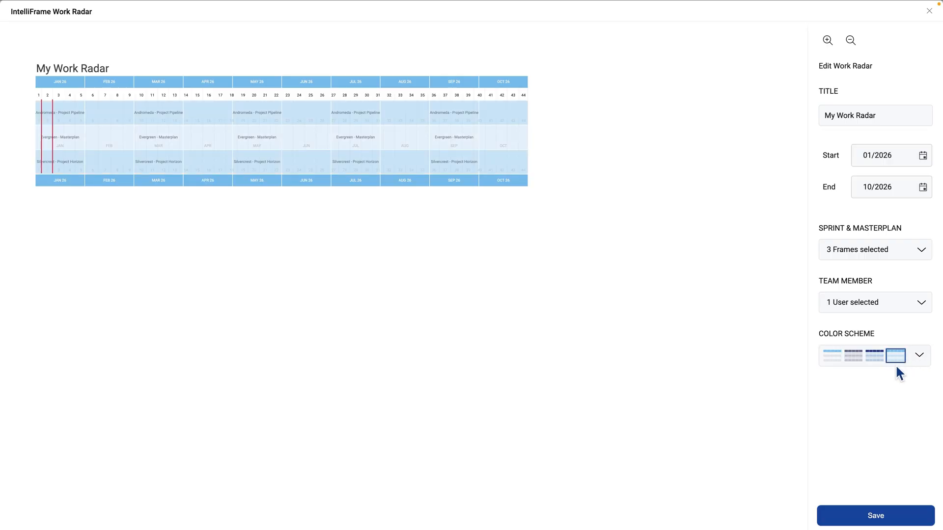
Save the work radar and place it on My Board.
click(882, 516)
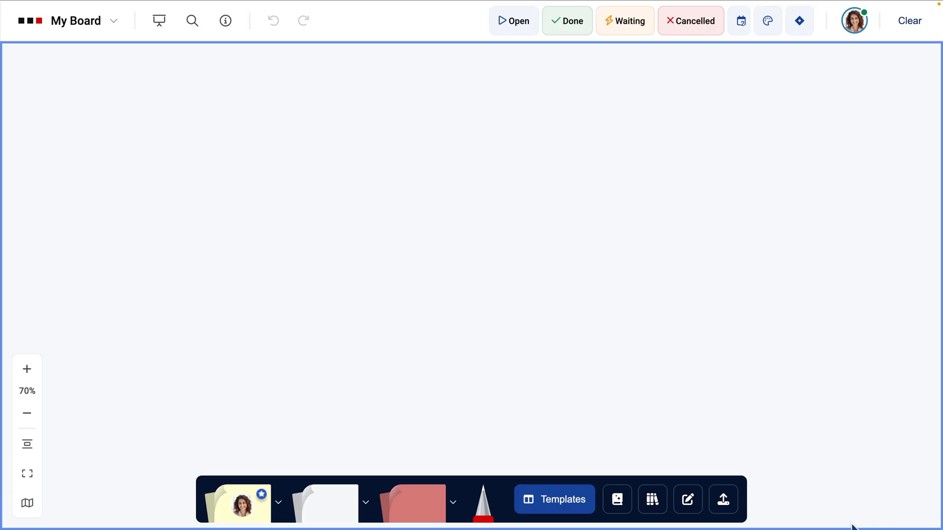
click(130, 112)
click(105, 124)
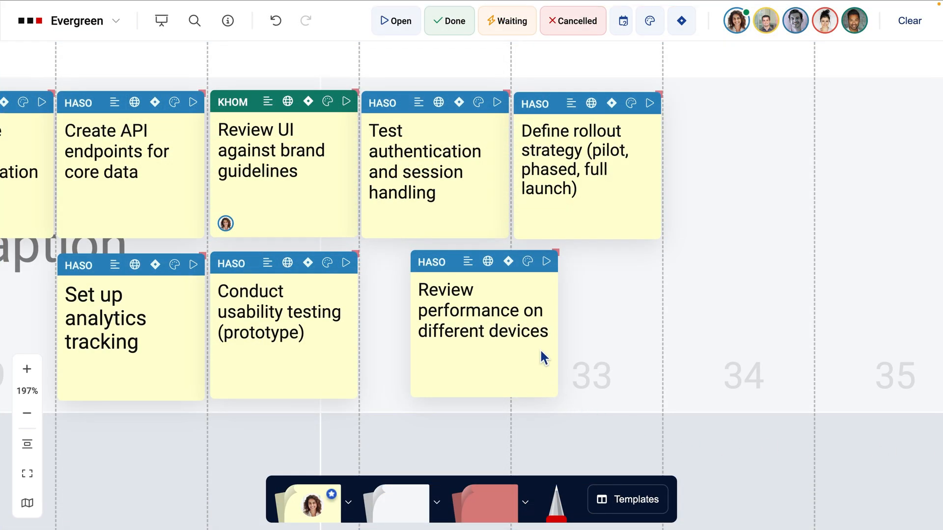
On the Evergreen board, move the "Review performance on different devices" sticky directly beside "Conduct usability testing (prototype)".
drag(541, 366, 491, 368)
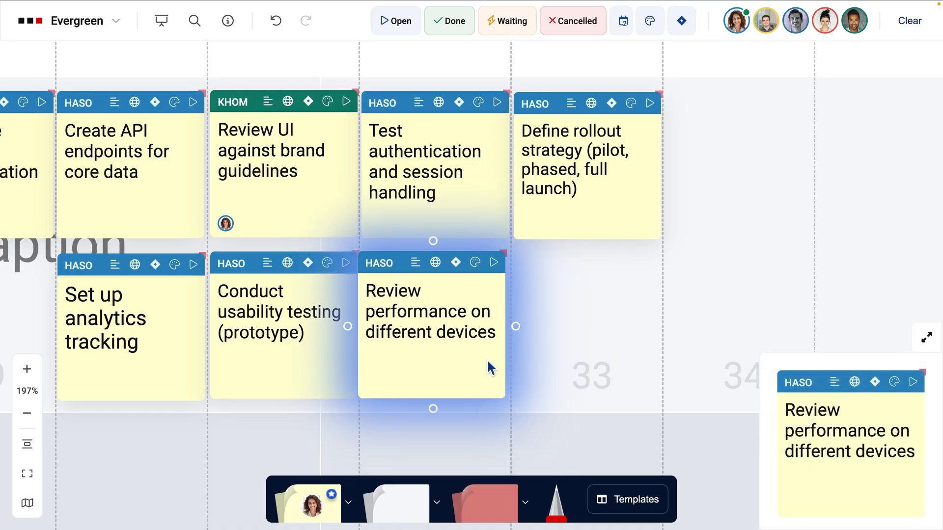
From the work radar on My Board, go to the source of the "Define rollout strategy (pilot, phased, full launch)" sticky.
click(584, 388)
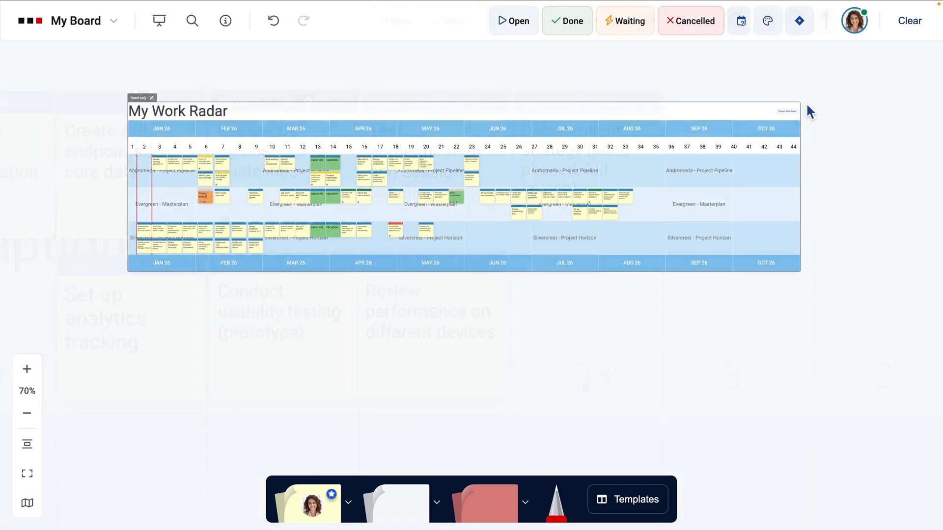
scroll(807, 104, up, 15)
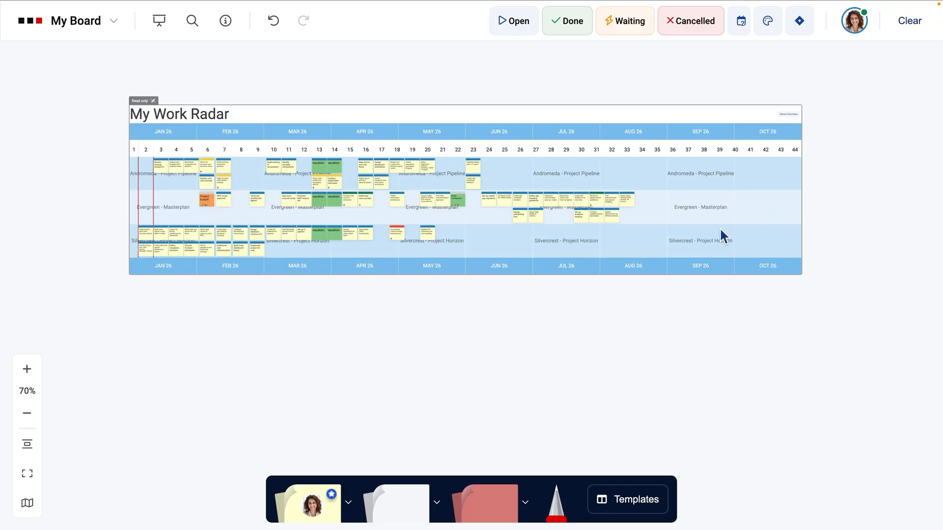
click(621, 198)
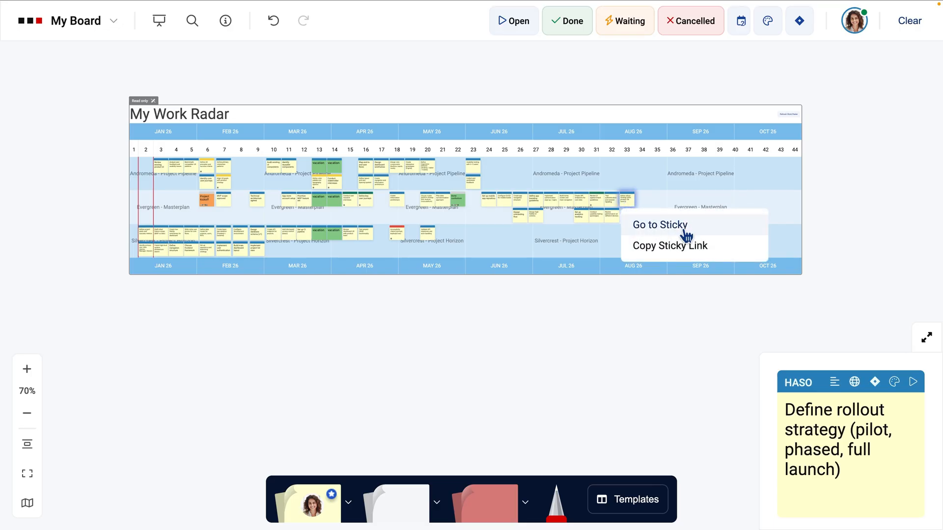
click(661, 225)
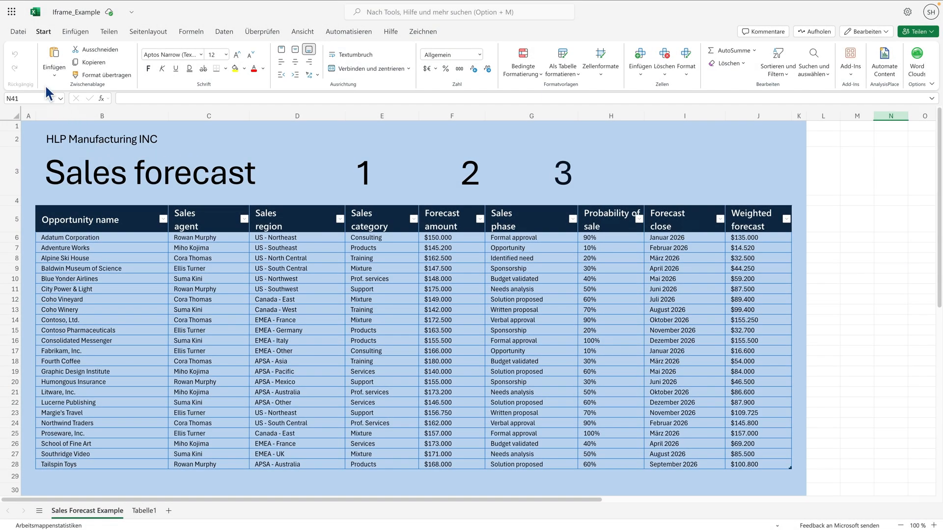
In Excel, generate the embed code for the entire Iframe_Example workbook and copy it.
click(18, 32)
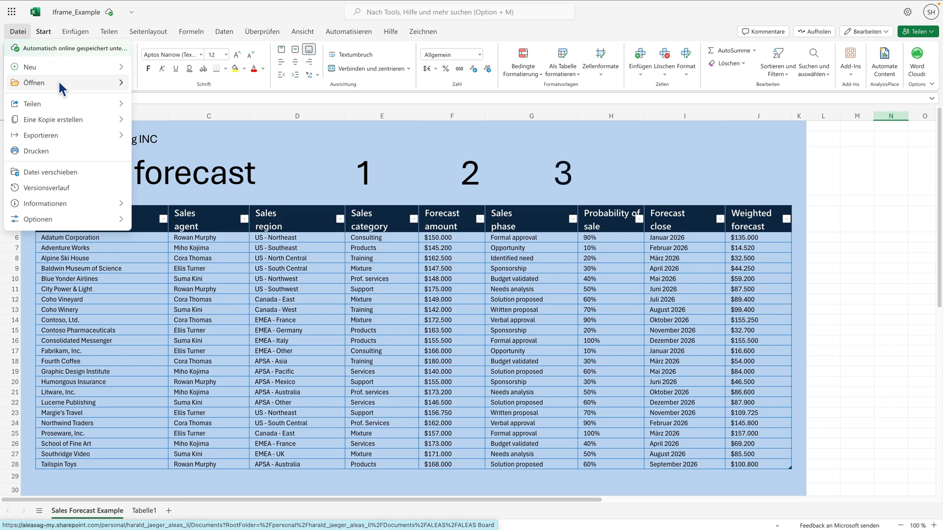
mouse_move(60, 106)
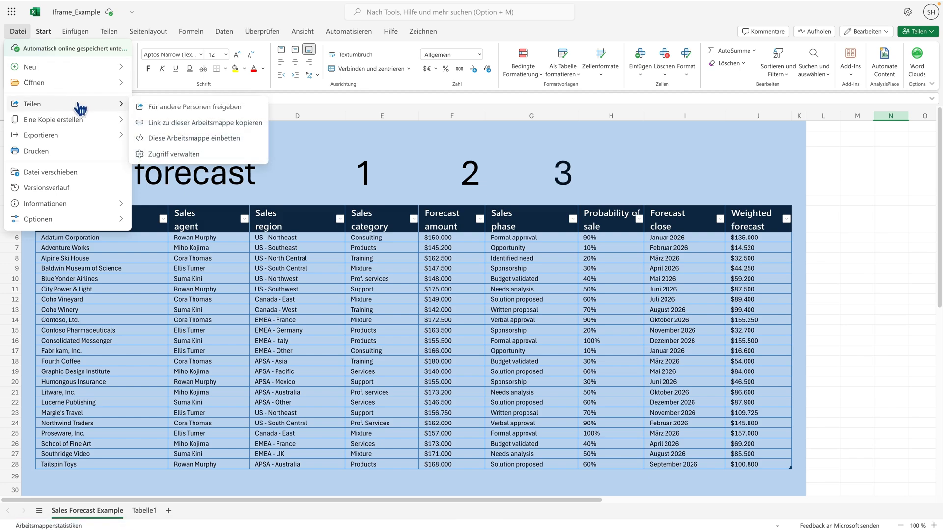
click(212, 140)
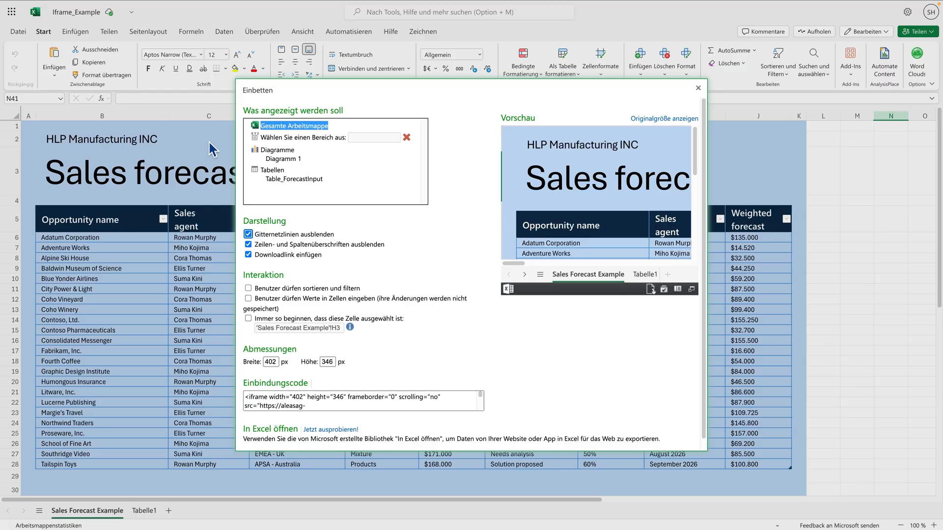
click(270, 400)
key(ctrl+c)
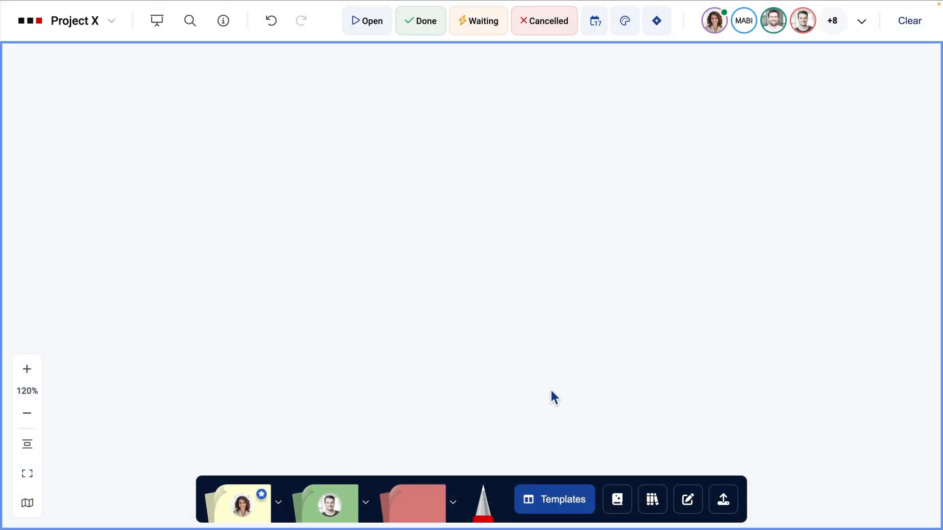
On the Project X board, add an iFrame Embed IntelliFrame with the copied workbook embed code and place it on the empty canvas.
click(617, 501)
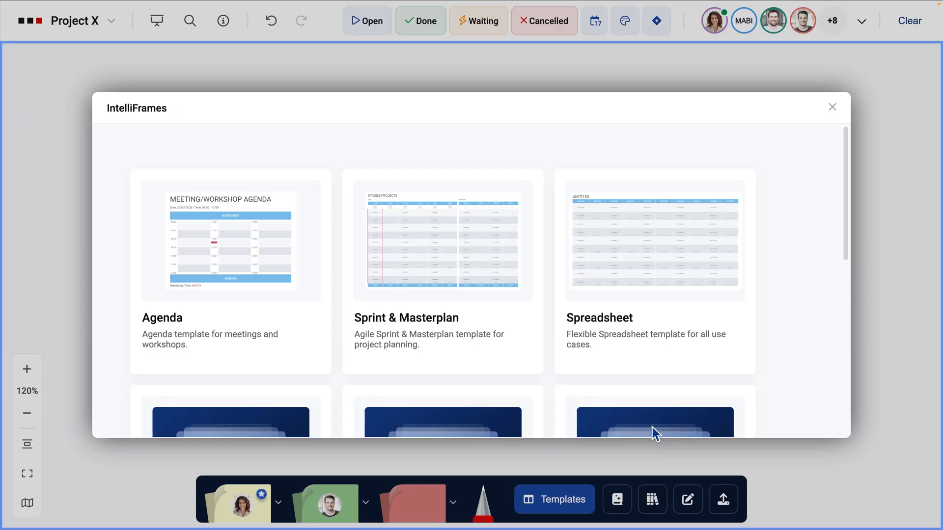
scroll(653, 428, down, 5)
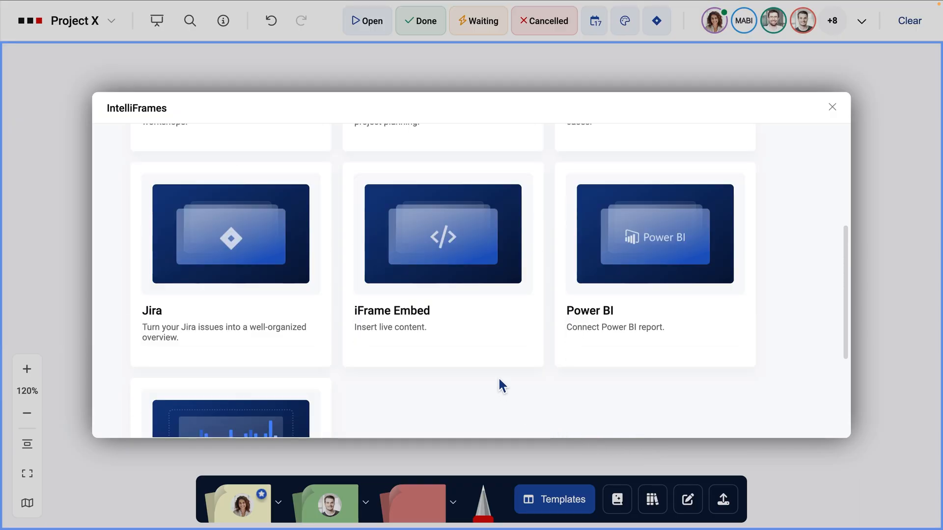
click(490, 346)
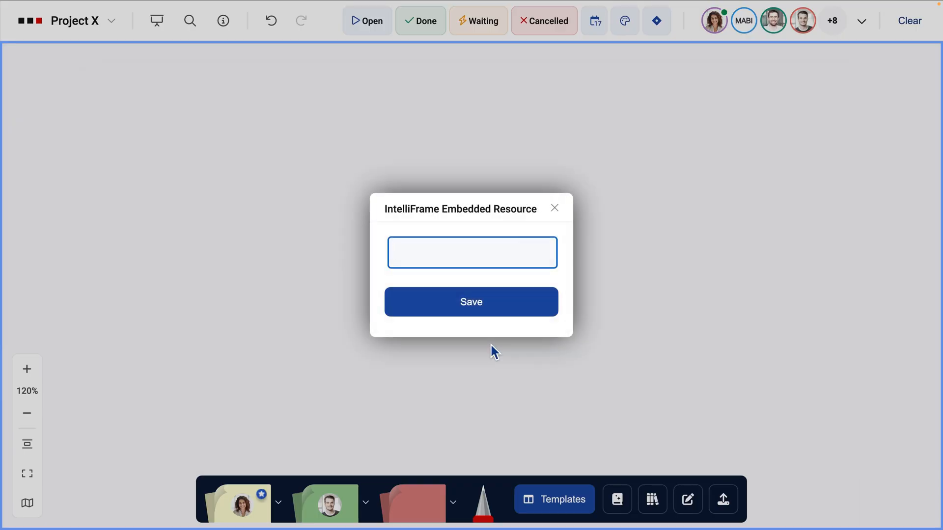
key(ctrl+v)
click(490, 307)
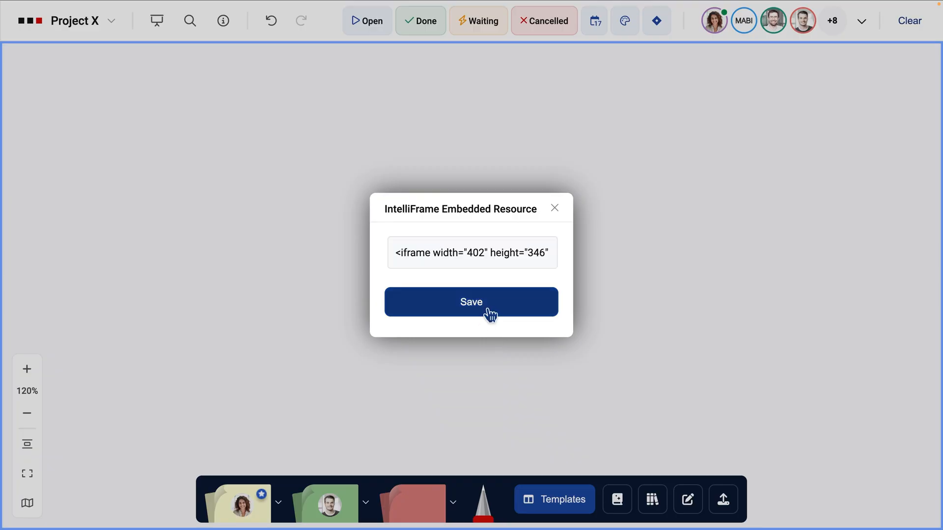
click(155, 91)
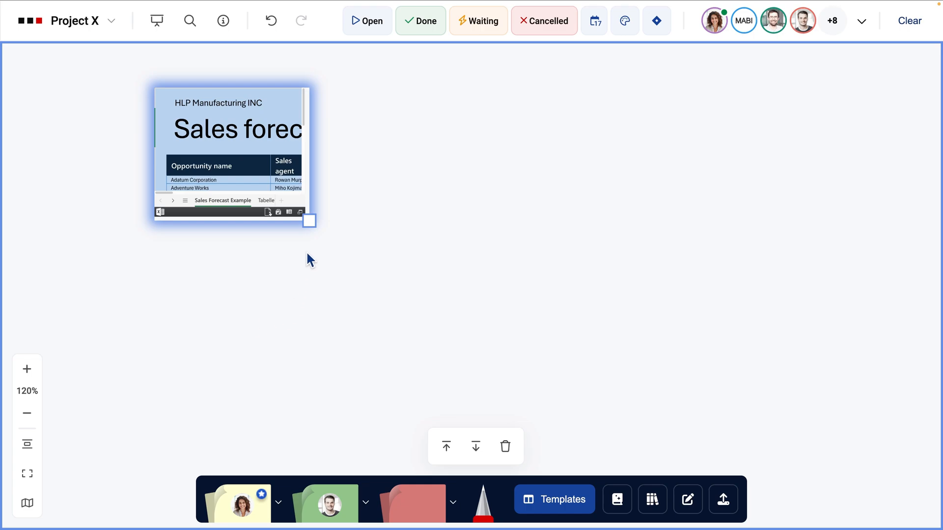
Enlarge the embedded workbook frame until the full Sales forecast table fits, and switch the workbook to its Tabelle1 sheet.
drag(309, 221, 770, 420)
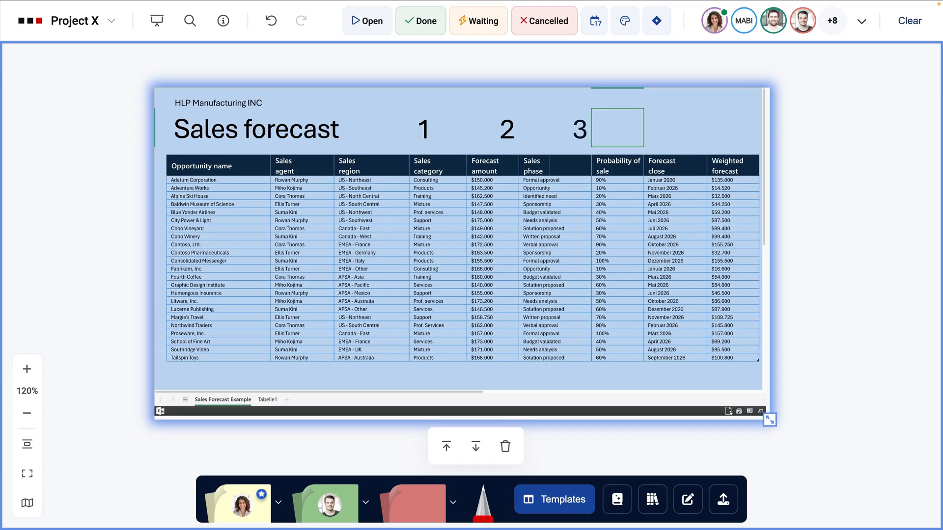
click(565, 504)
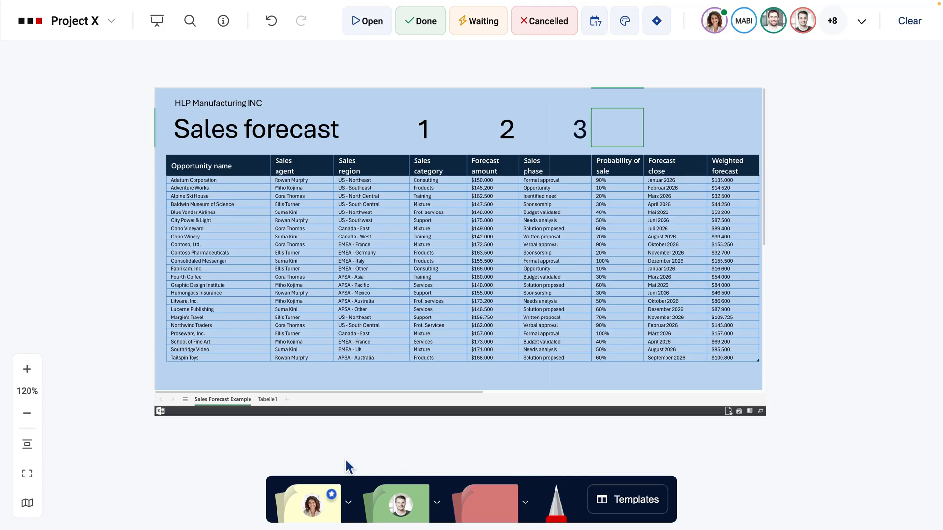
click(228, 407)
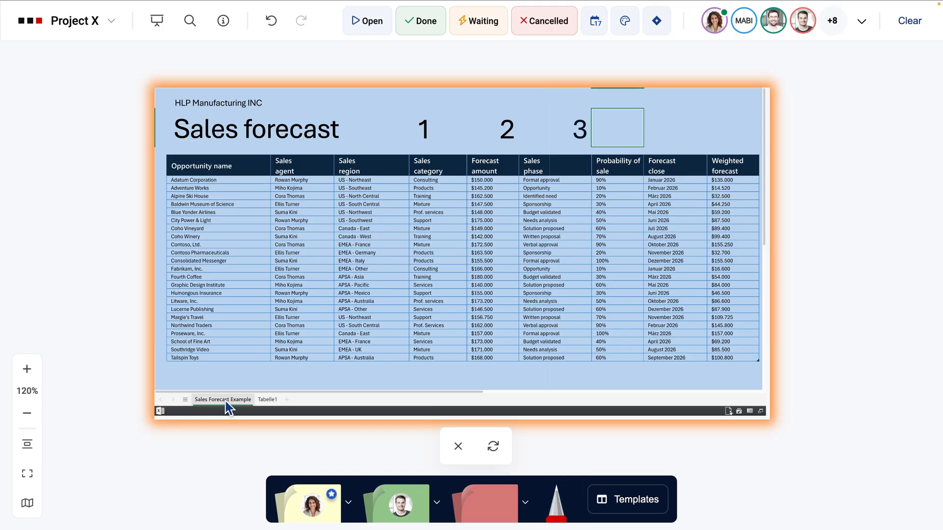
click(266, 400)
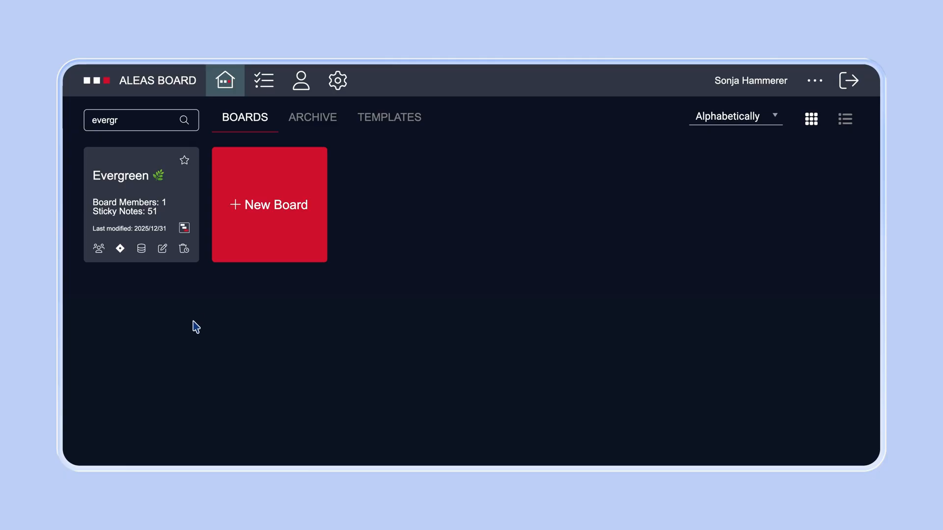
Activate Jira in the Evergreen board's Jira configuration.
click(120, 249)
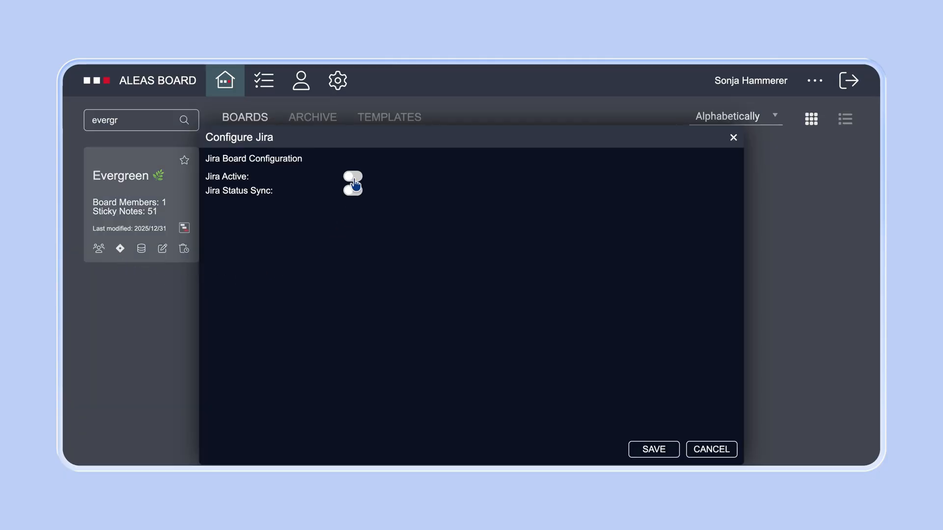
click(354, 178)
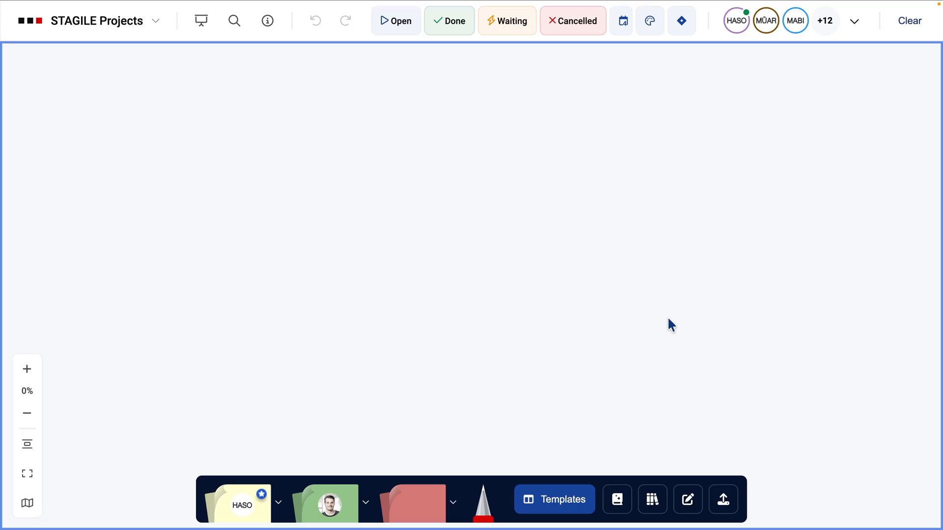
Add a Jira IntelliFrame on the STAGILE Projects board and title it "Release Planning".
click(618, 497)
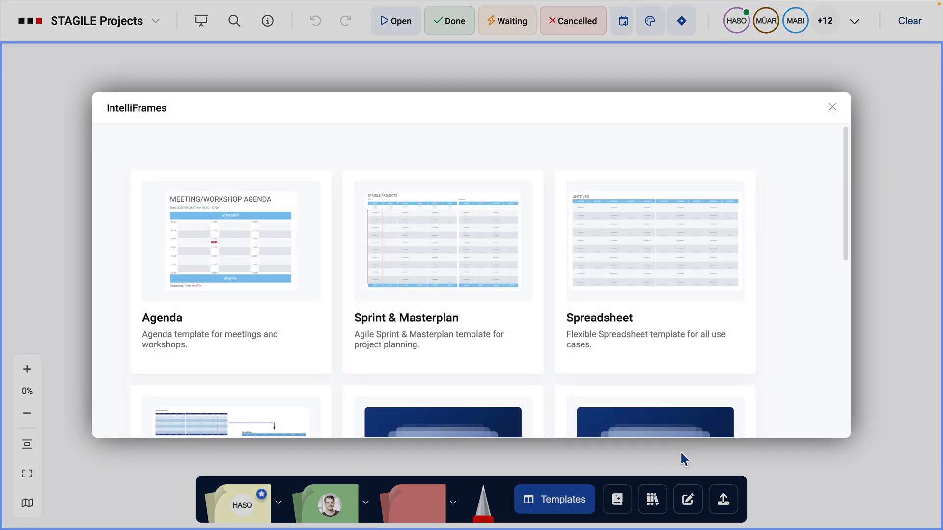
drag(844, 216, 845, 332)
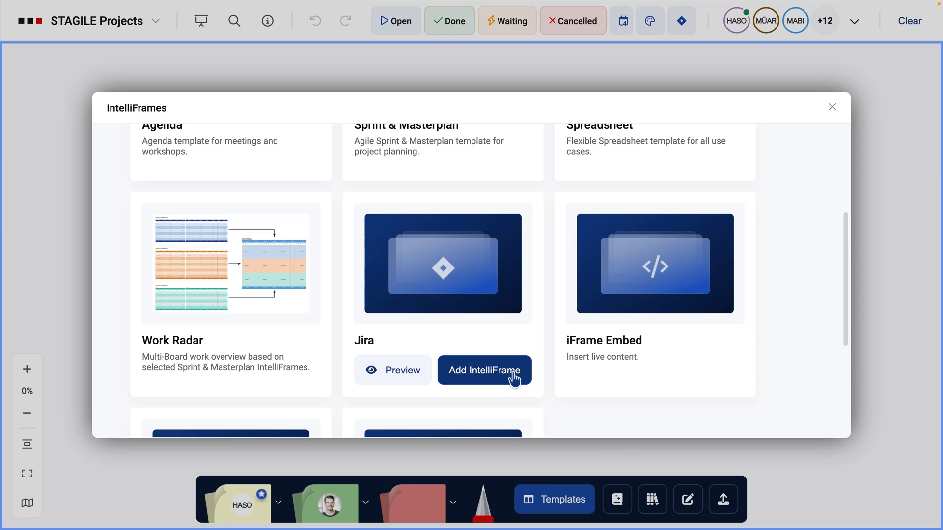
click(516, 376)
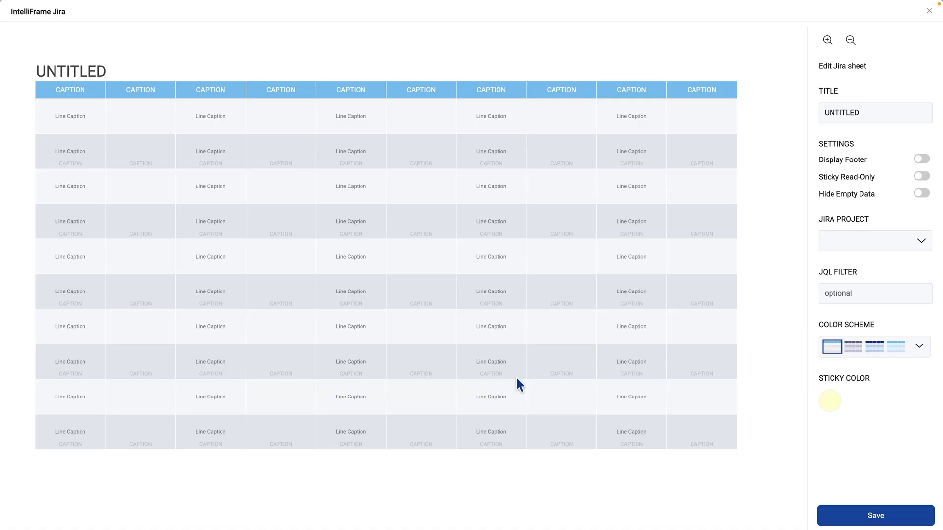
double_click(823, 116)
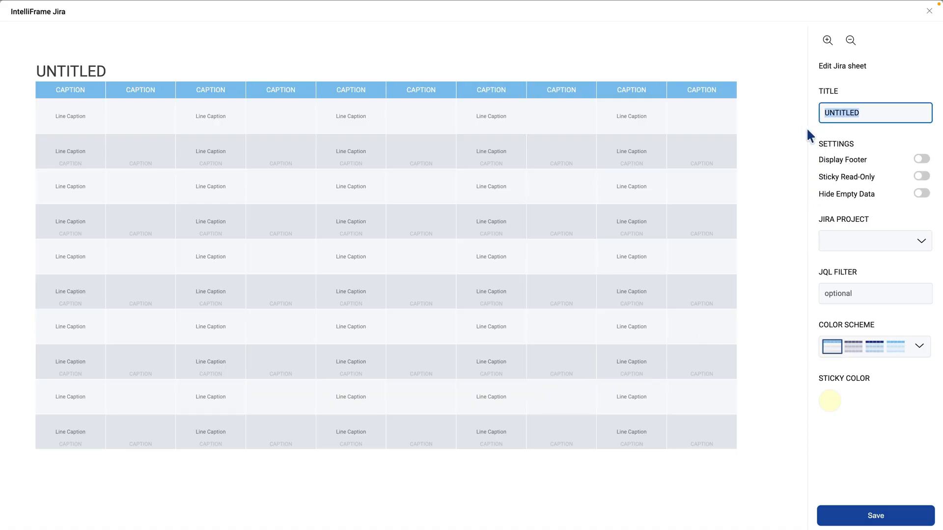
text(Rele)
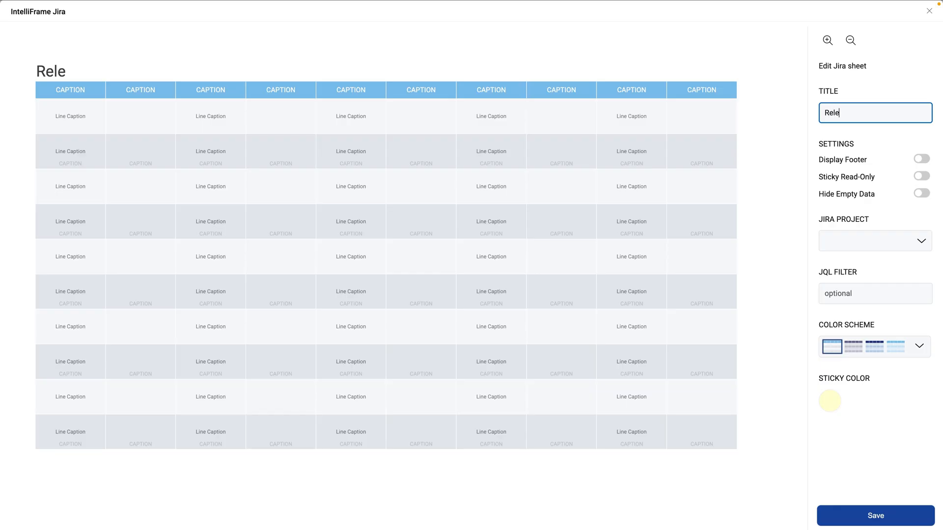
text(ase Planning)
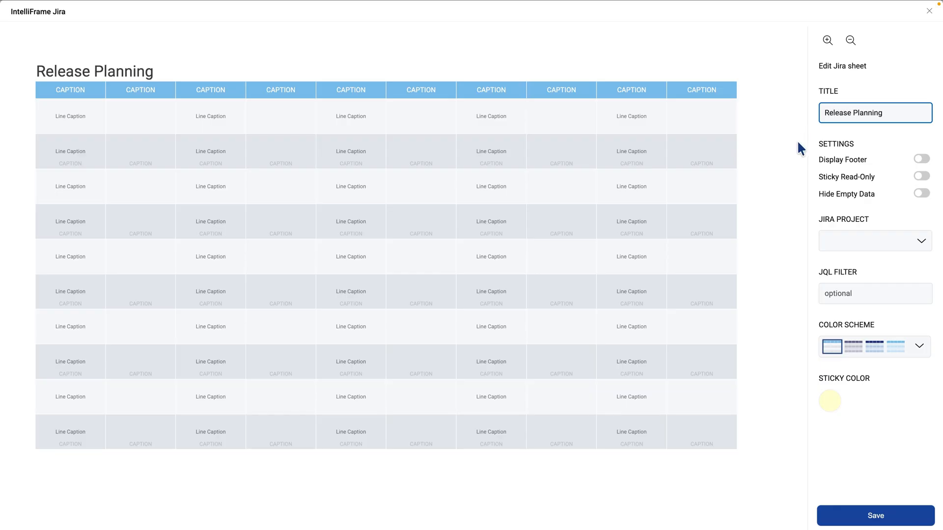
Turn on Hide Empty Data for the Jira sheet and choose Demo STAGILE Projects as its Jira project.
click(922, 196)
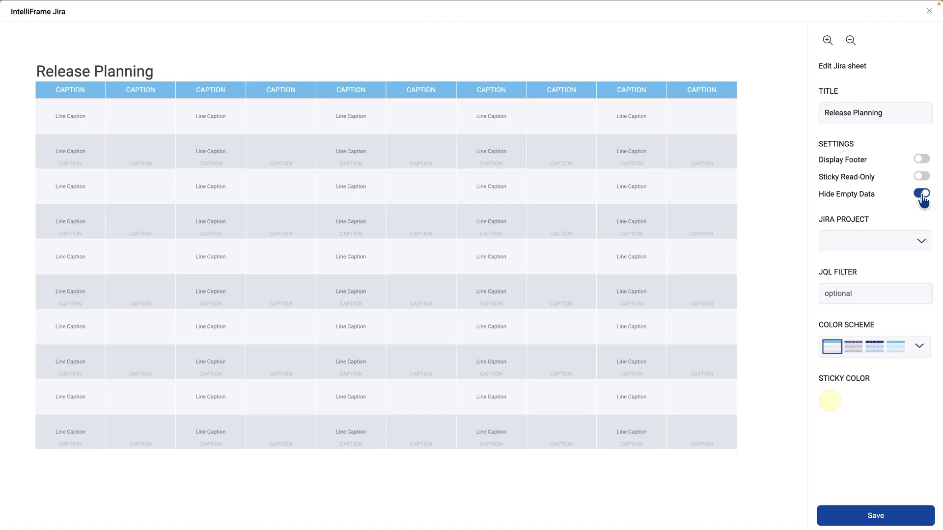
click(922, 243)
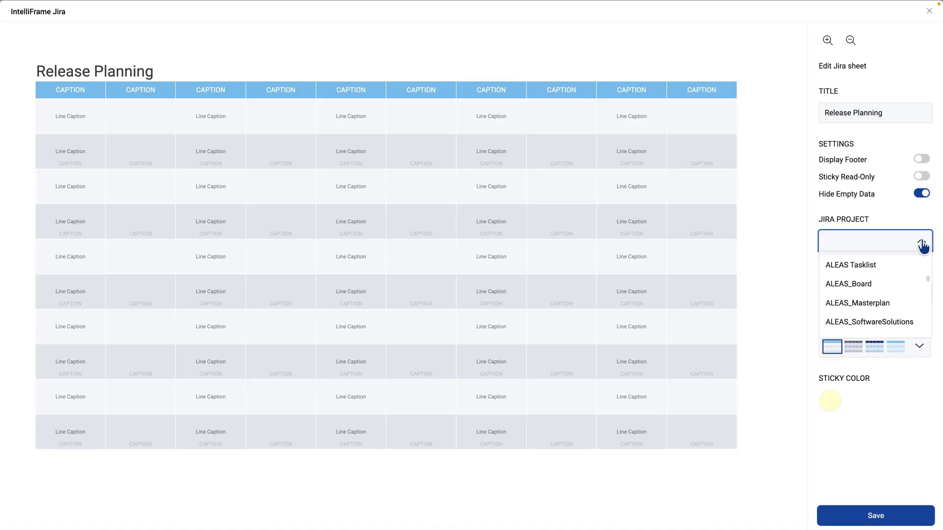
text(stag)
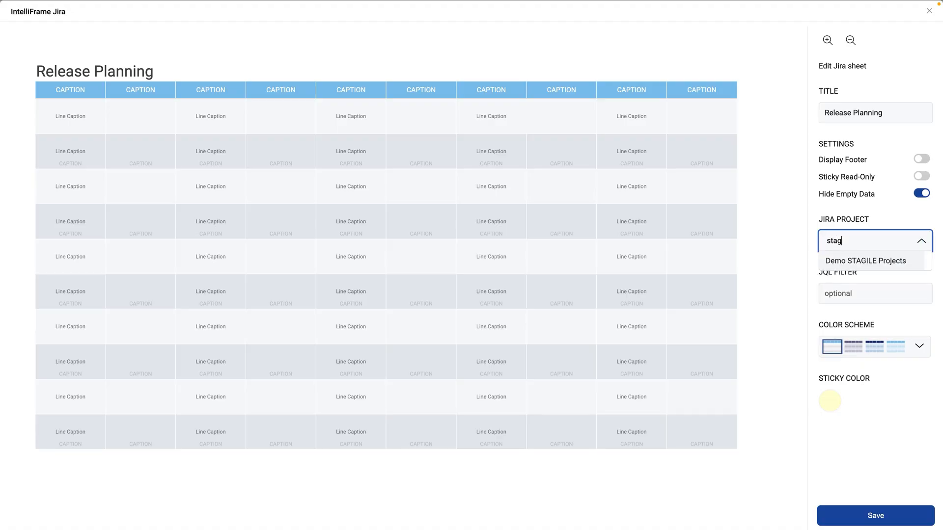
click(903, 262)
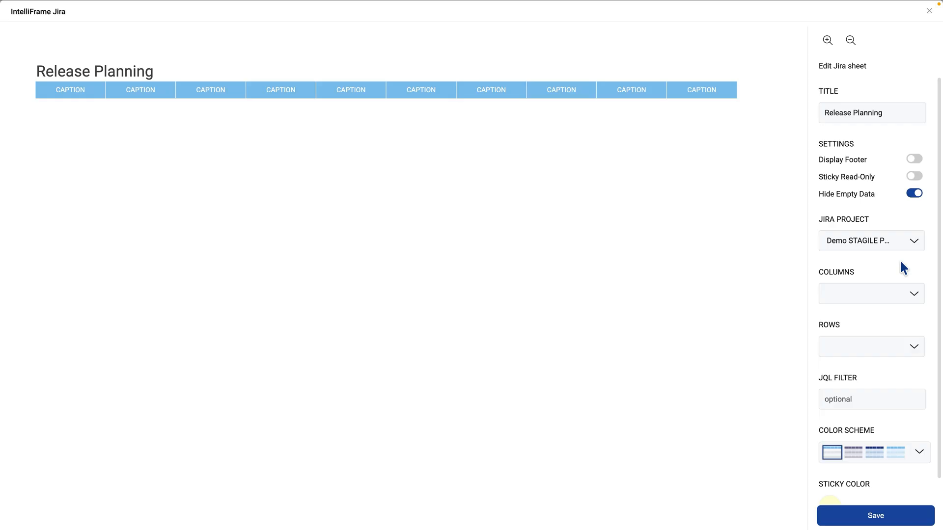
Set the Jira sheet's columns to Fix Versions and its rows to Priority.
click(914, 295)
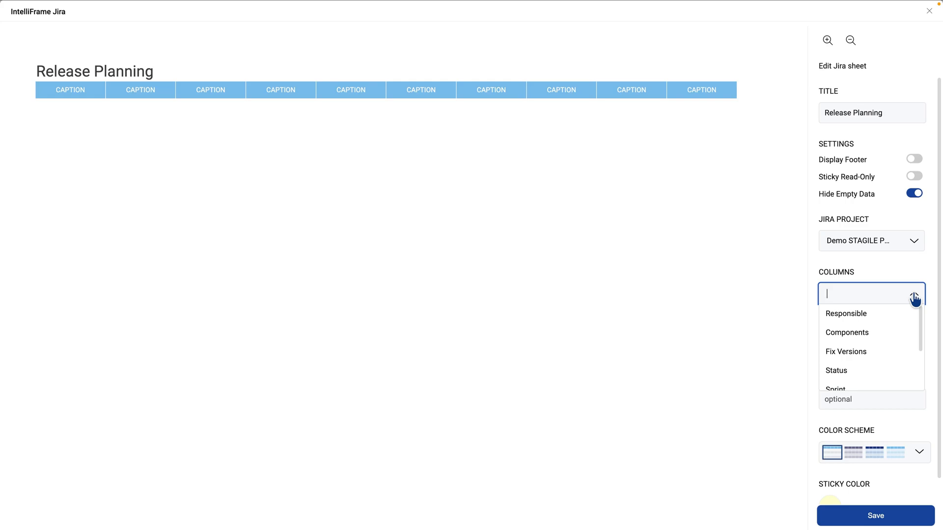
drag(920, 311, 921, 339)
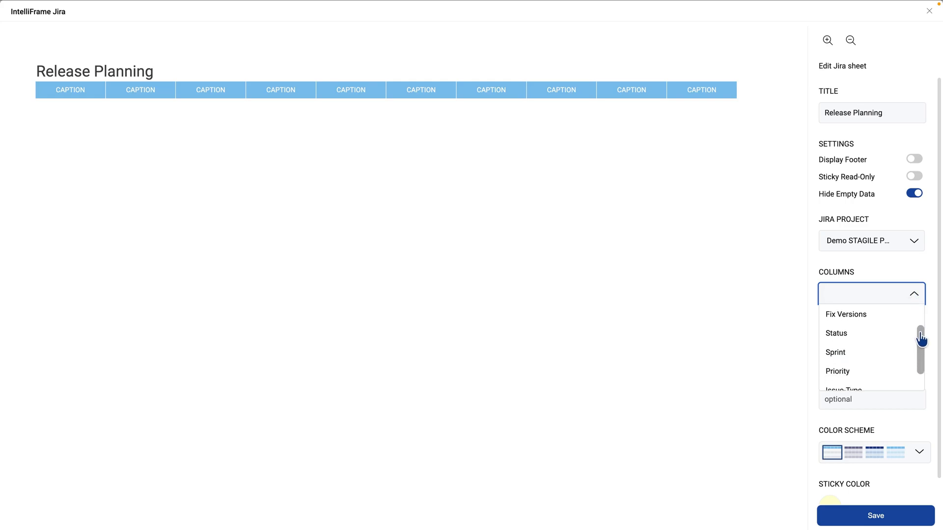
click(871, 325)
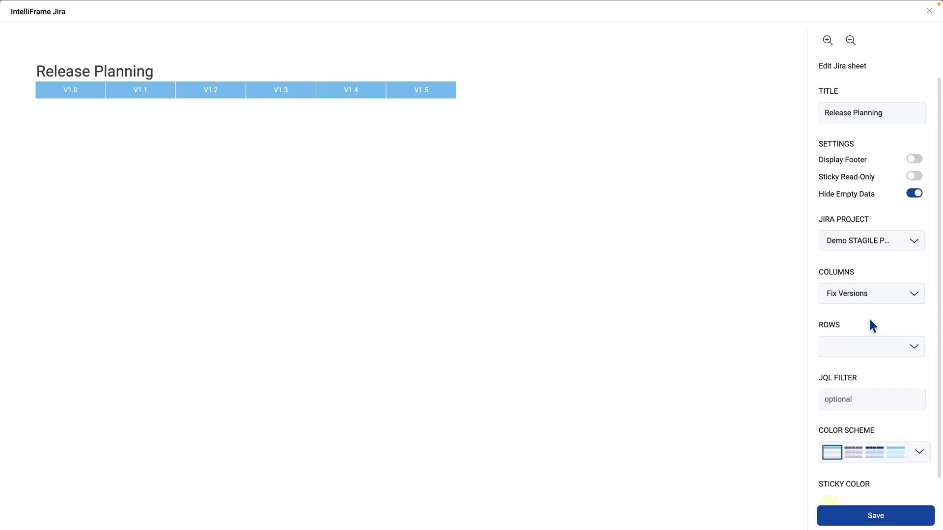
click(914, 348)
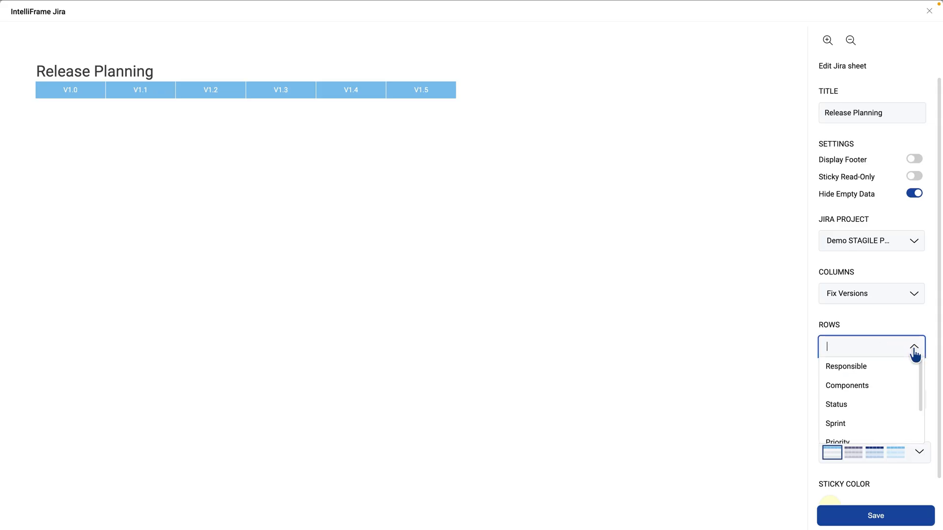
drag(920, 366, 920, 406)
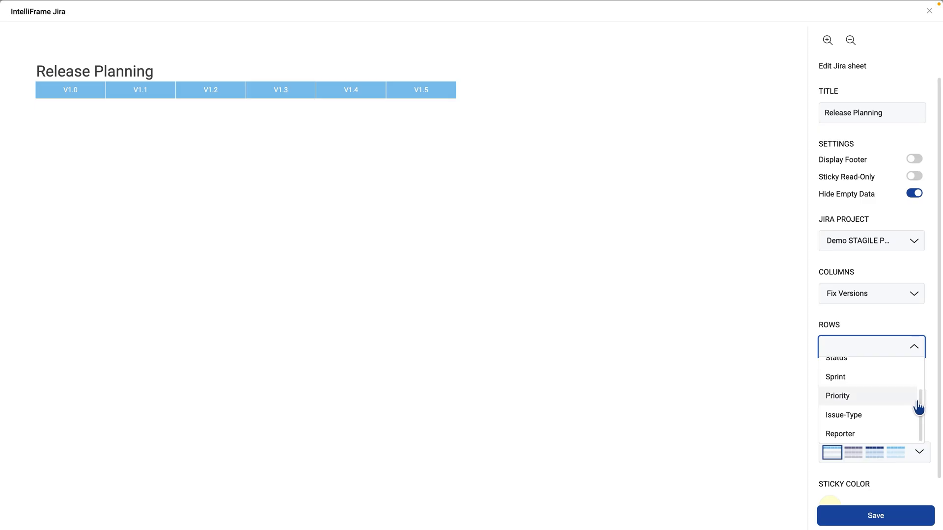
click(881, 406)
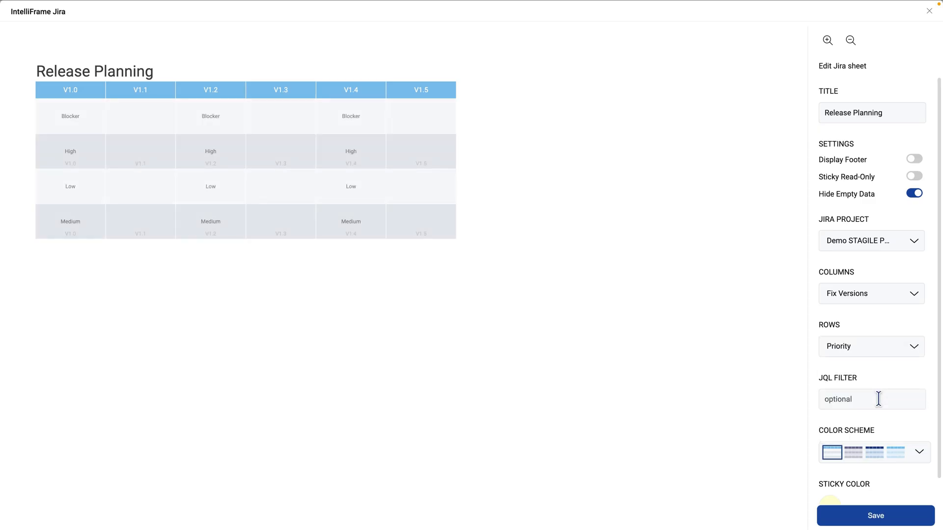
Apply the color scheme with a dark blue header and blue-grey alternate rows to the Release Planning Jira sheet.
scroll(879, 399, down, 1)
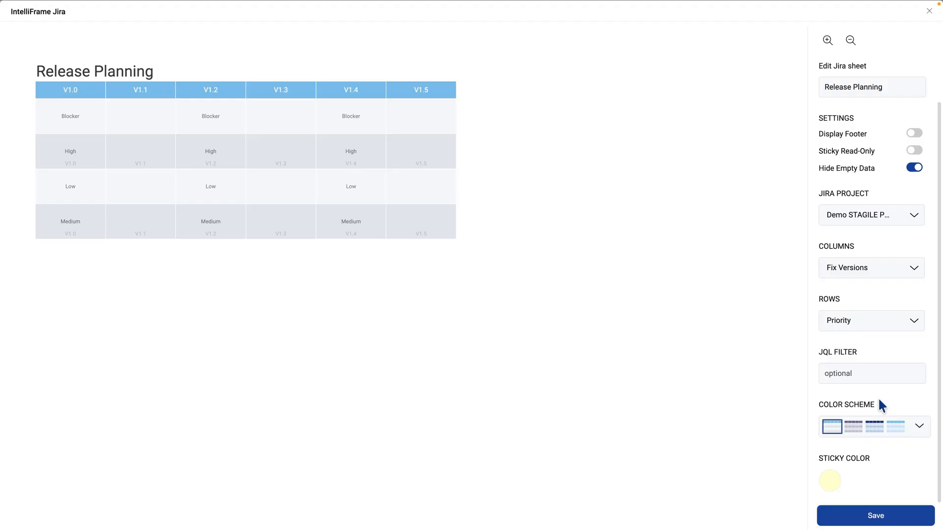
click(918, 427)
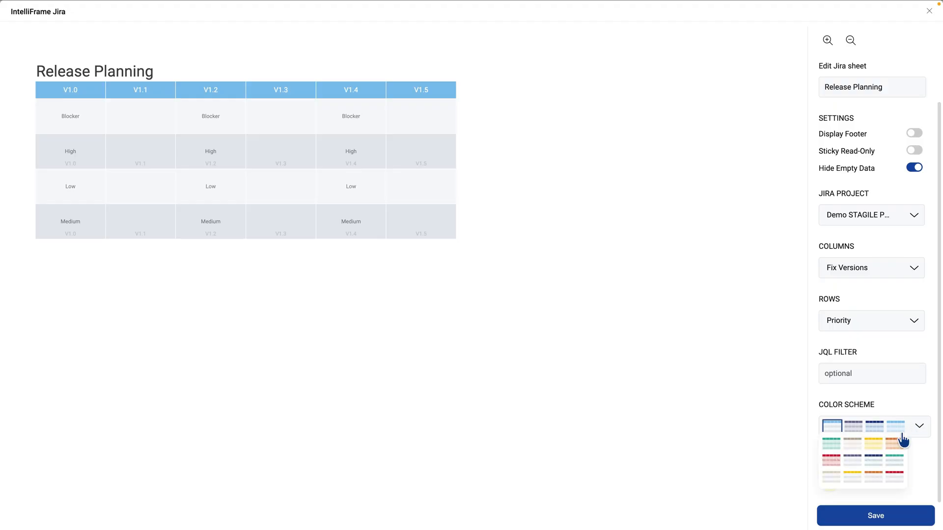
click(879, 460)
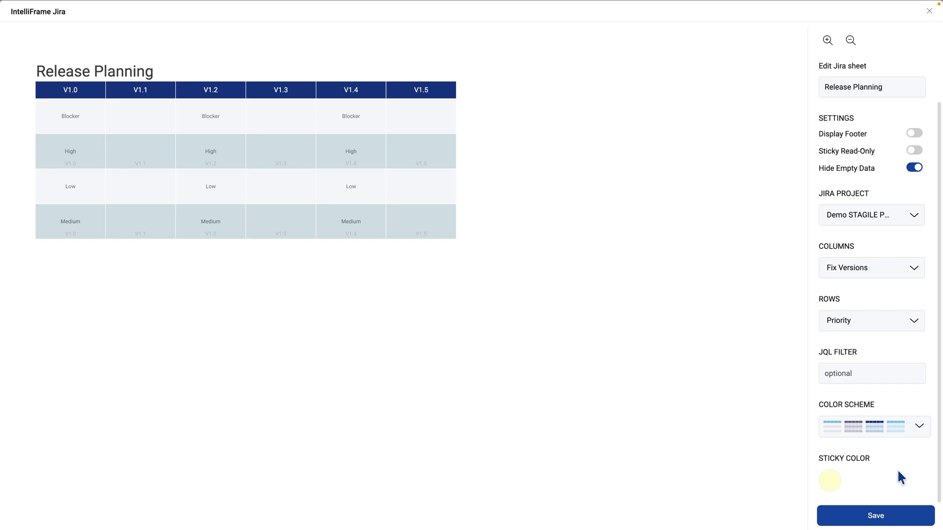
Save the Jira sheet and place it in the empty area of the STAGILE Projects board.
click(907, 523)
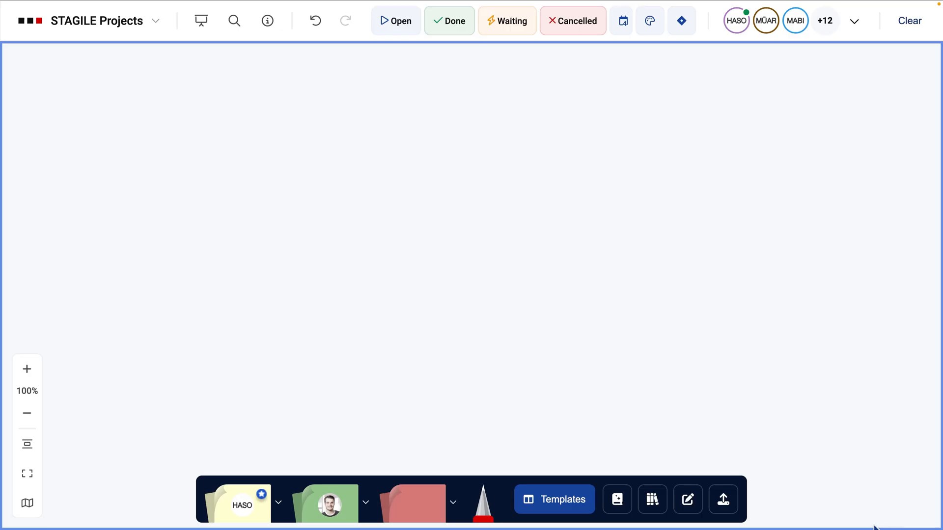
click(142, 119)
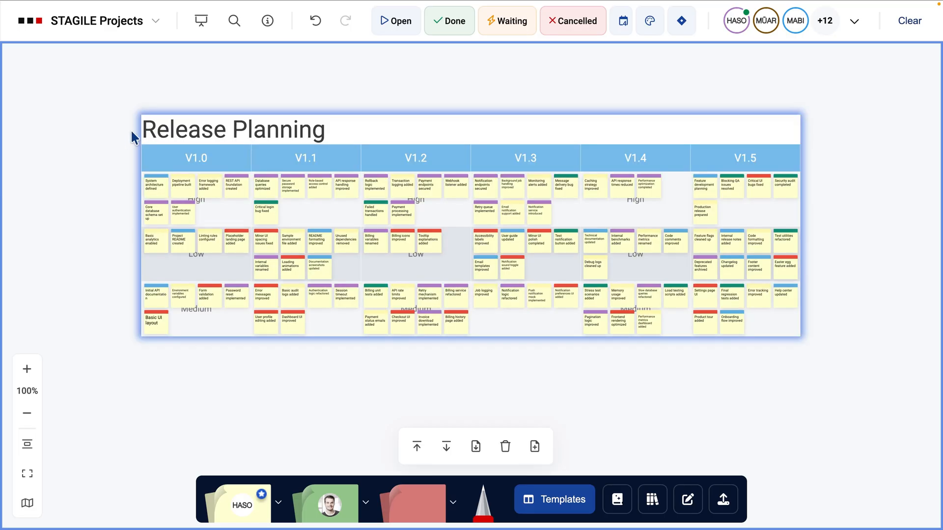
click(128, 134)
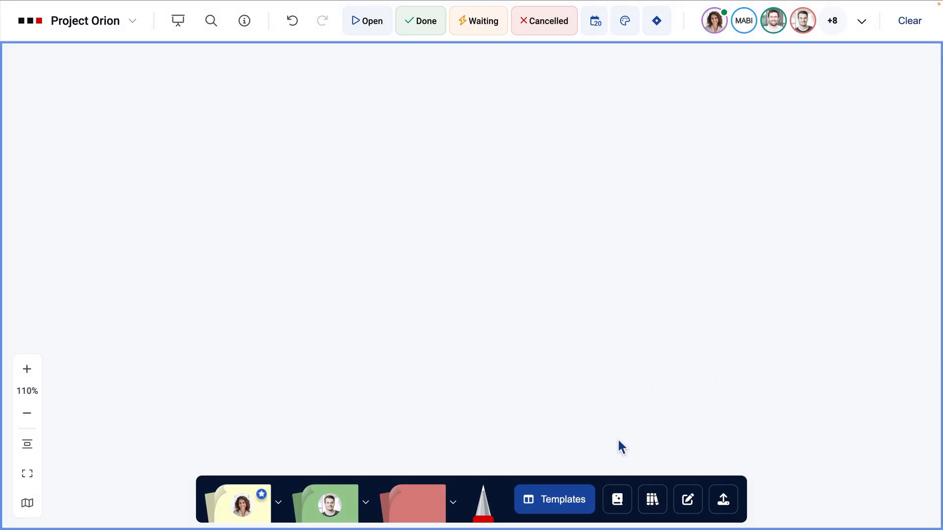
Add a Power BI IntelliFrame on the Project Orion board and choose Demo Power BI IntelliFrame as its workspace.
click(617, 499)
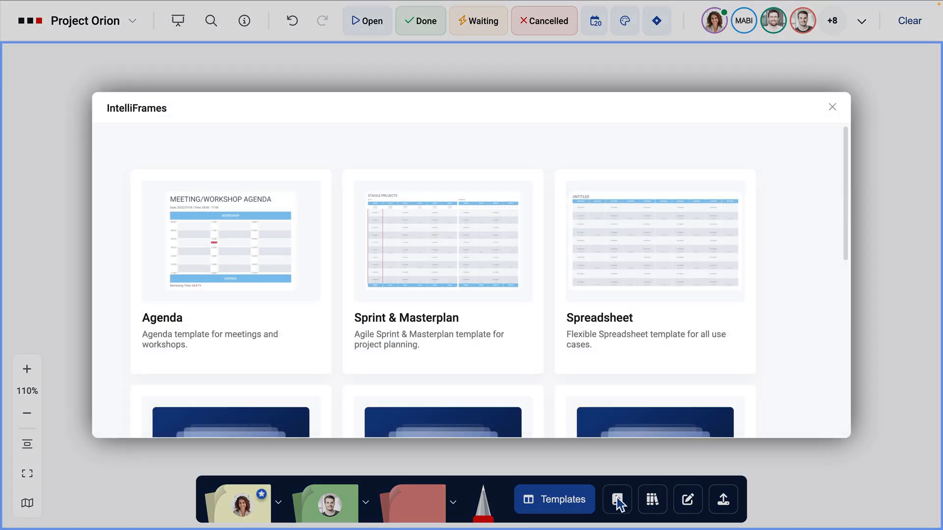
scroll(770, 322, down, 4)
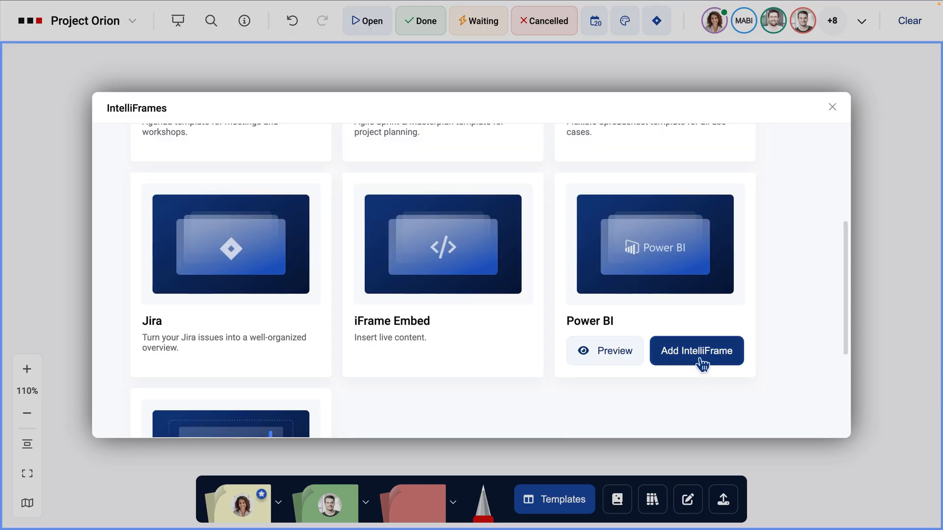
click(702, 364)
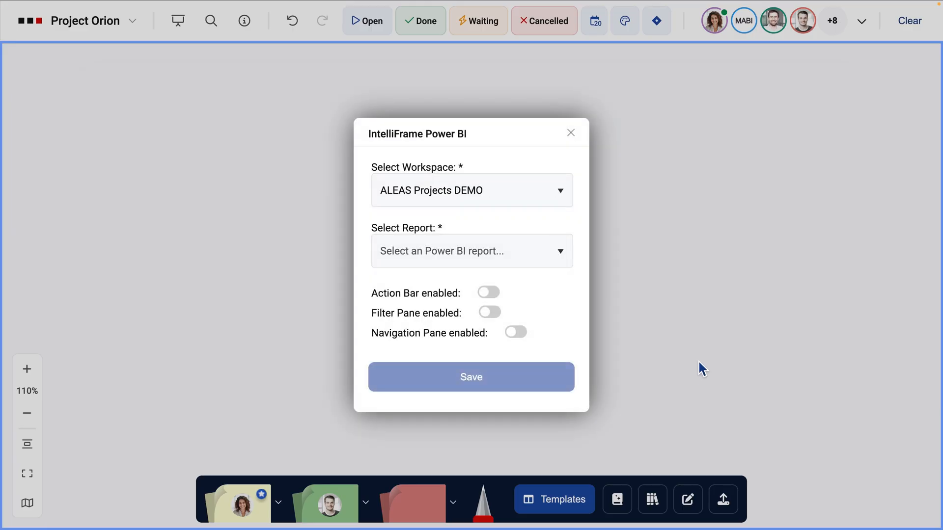
click(561, 194)
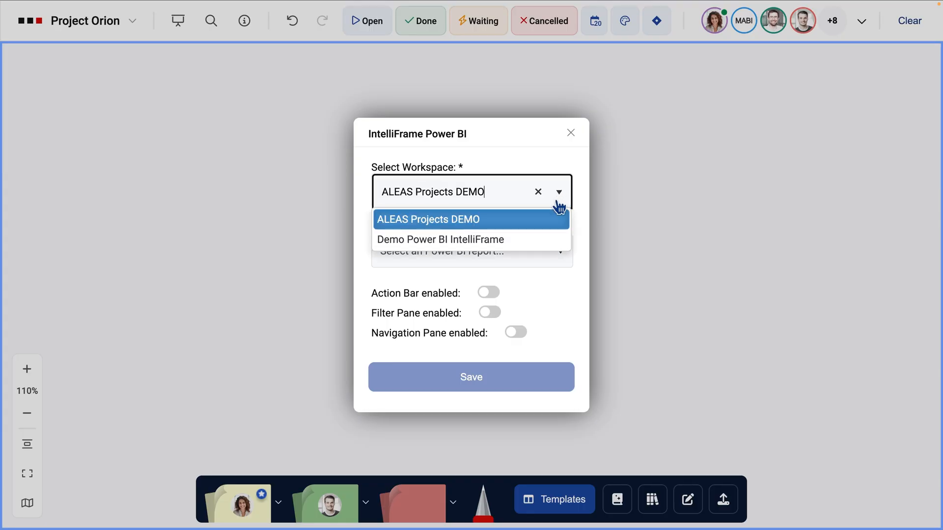
click(533, 240)
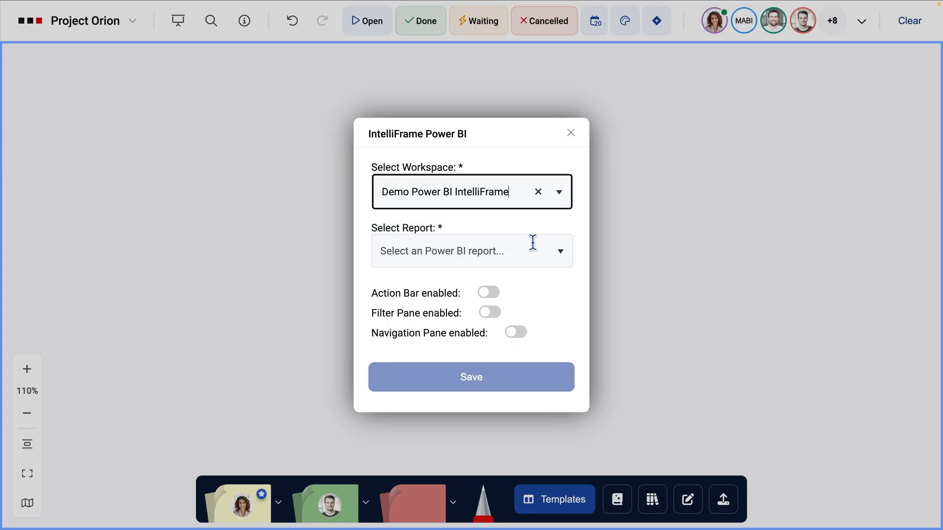
Choose the Regional Sales Sample report, save the Power BI IntelliFrame and place it on the board.
click(560, 253)
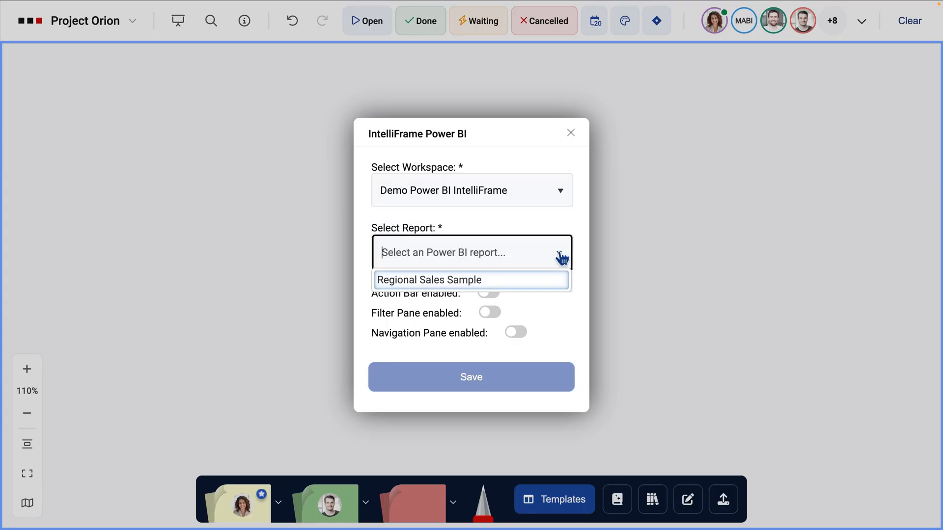
click(521, 280)
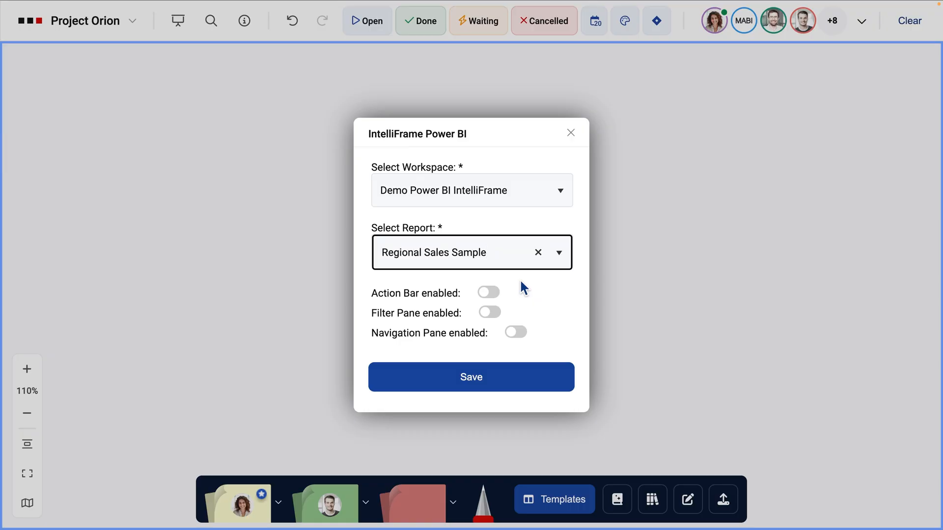
click(513, 383)
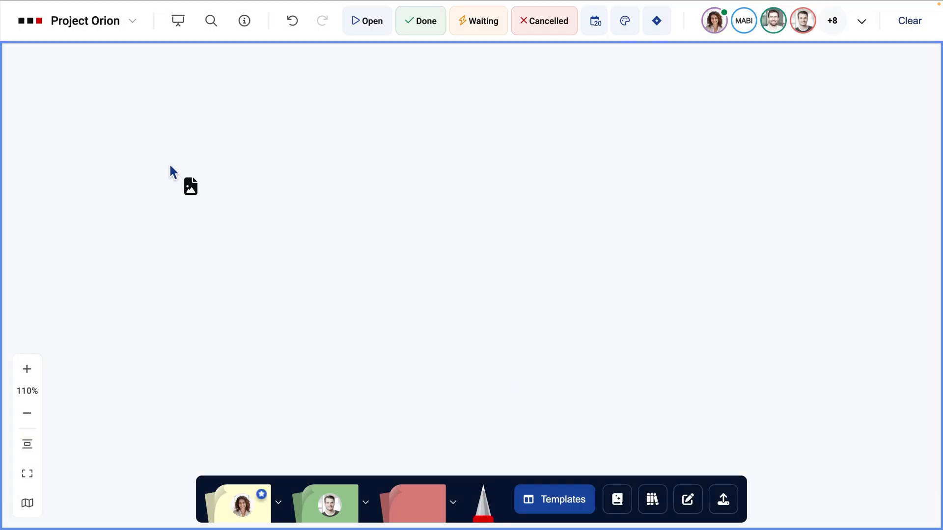
click(170, 82)
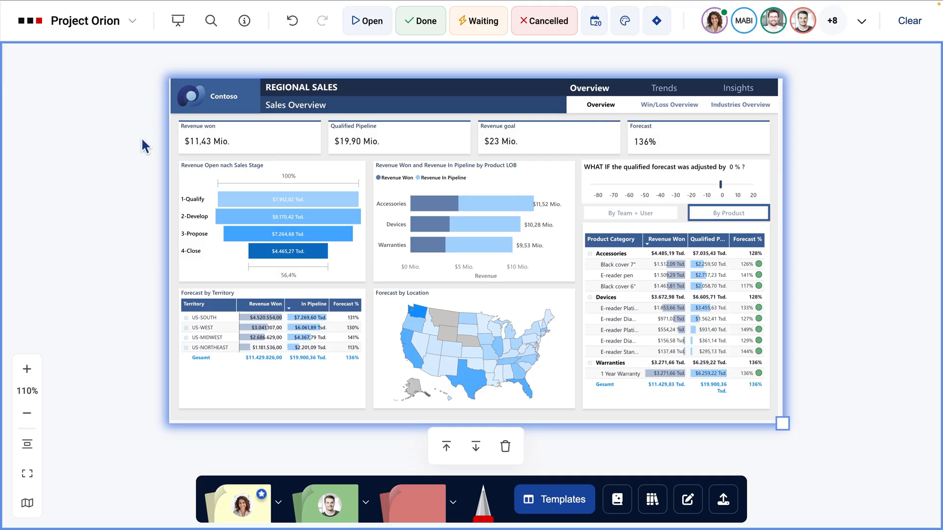
Leave template editing, activate the embedded Power BI report and switch its forecast breakdown to By Team + User.
click(549, 505)
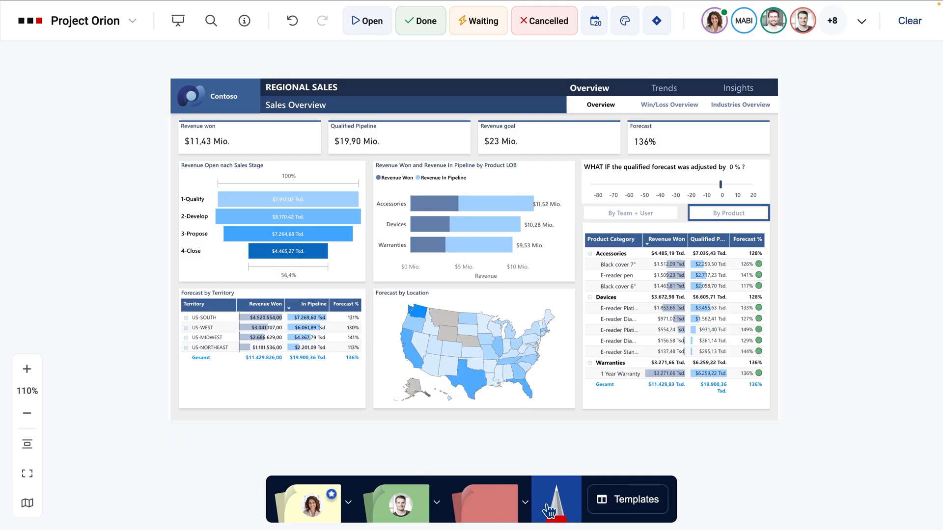
click(636, 415)
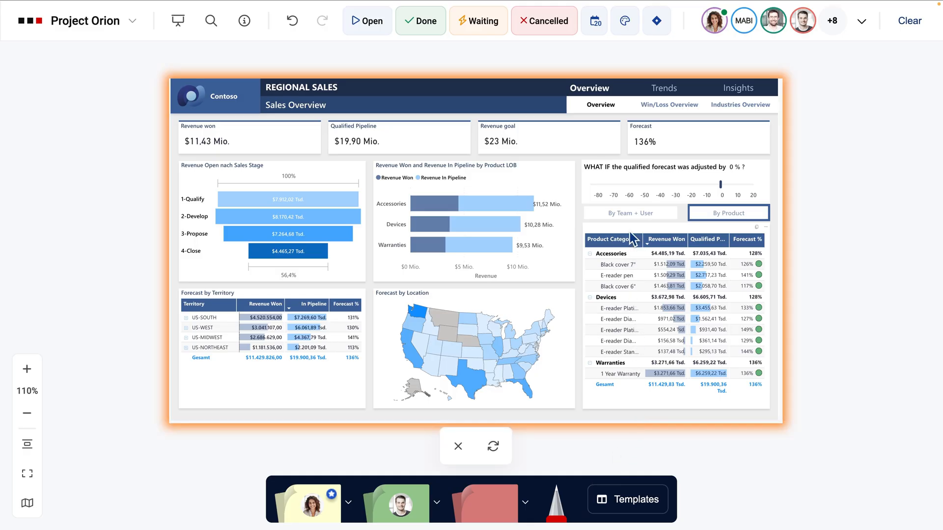
click(633, 216)
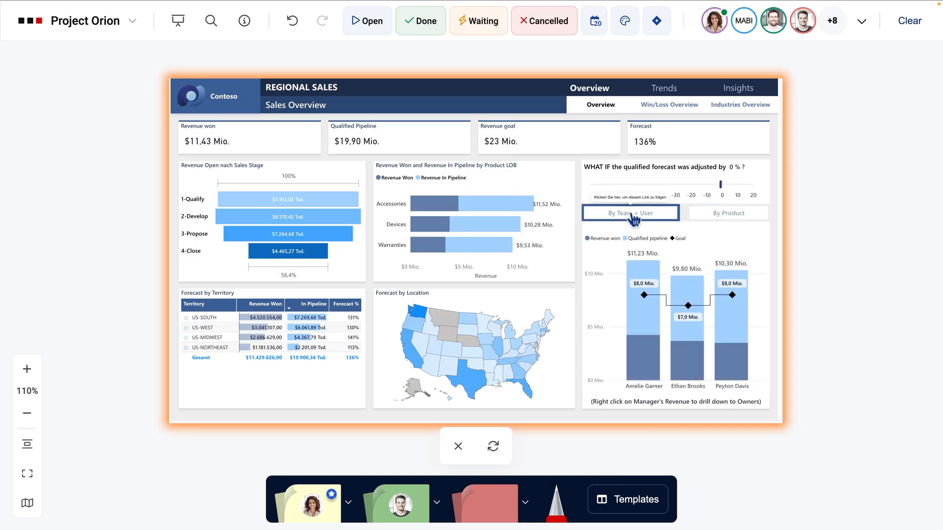